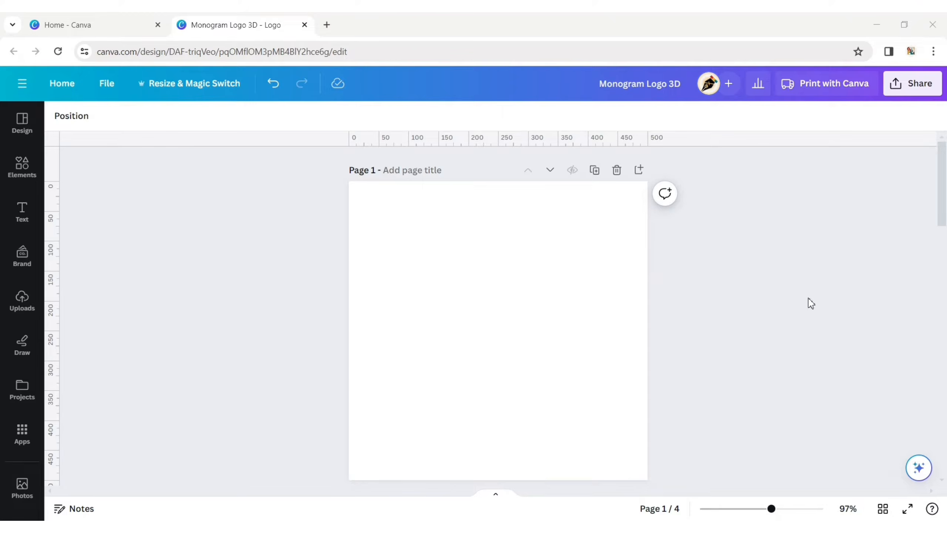
Step: Add a heading text in Poppins bold, enlarge it to about 43 pt, and replace its wording with "U"
left_click(16, 218)
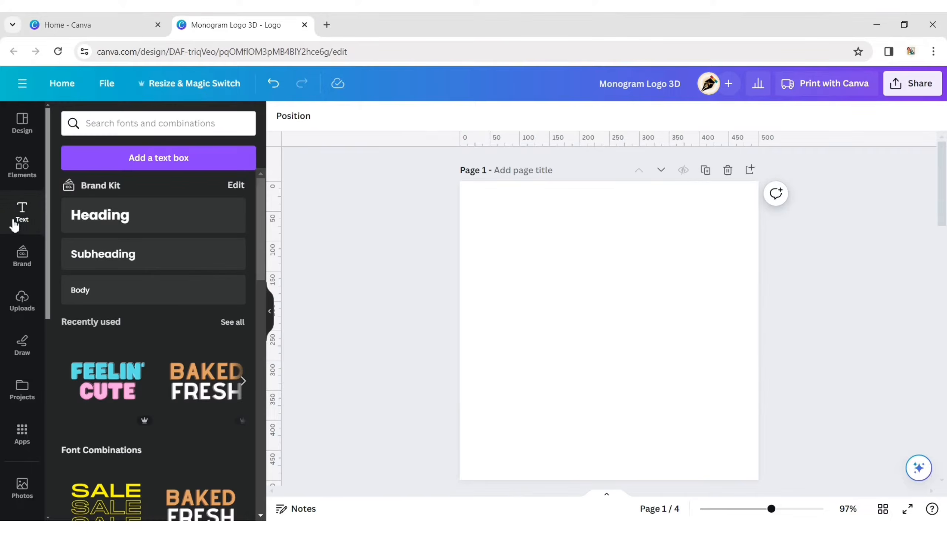
left_click(145, 231)
left_click(269, 311)
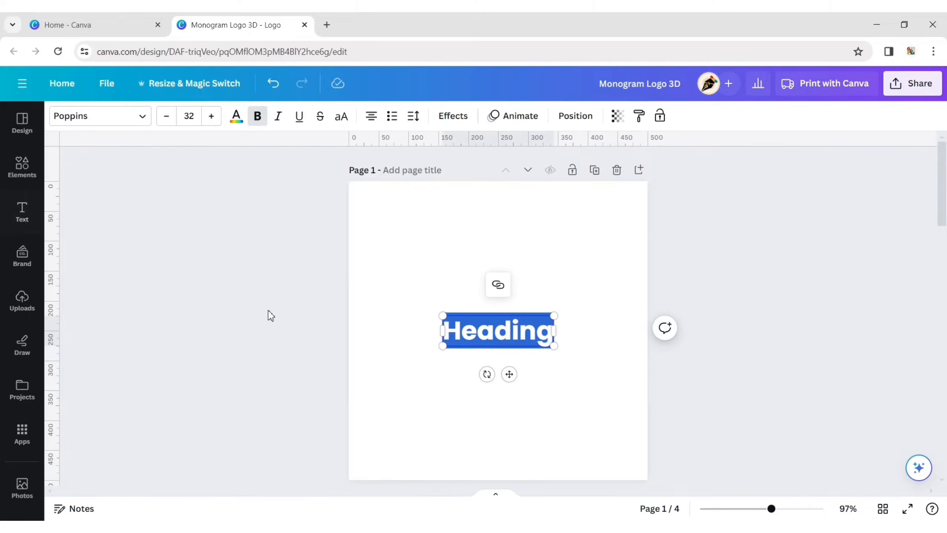
left_click_drag(554, 346, 577, 370)
left_click(536, 334)
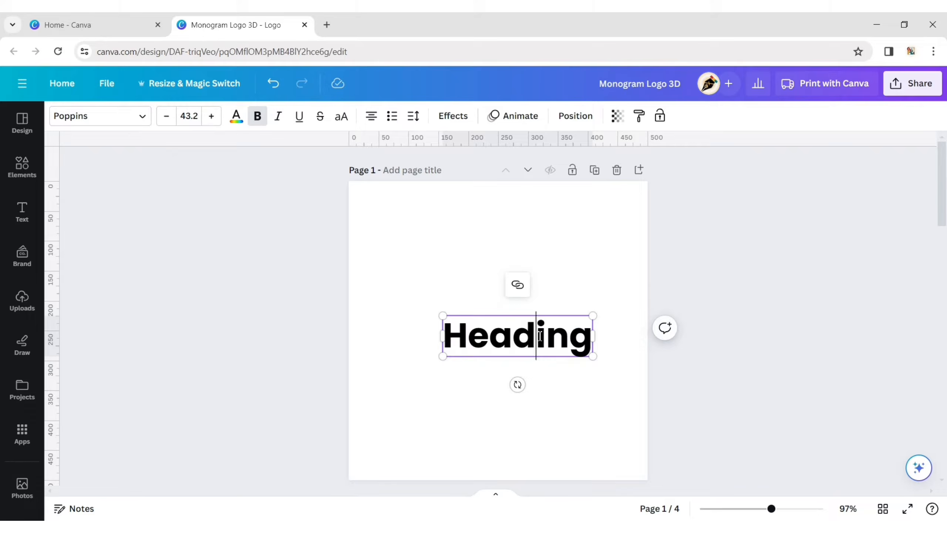
double_click(539, 337)
type("U")
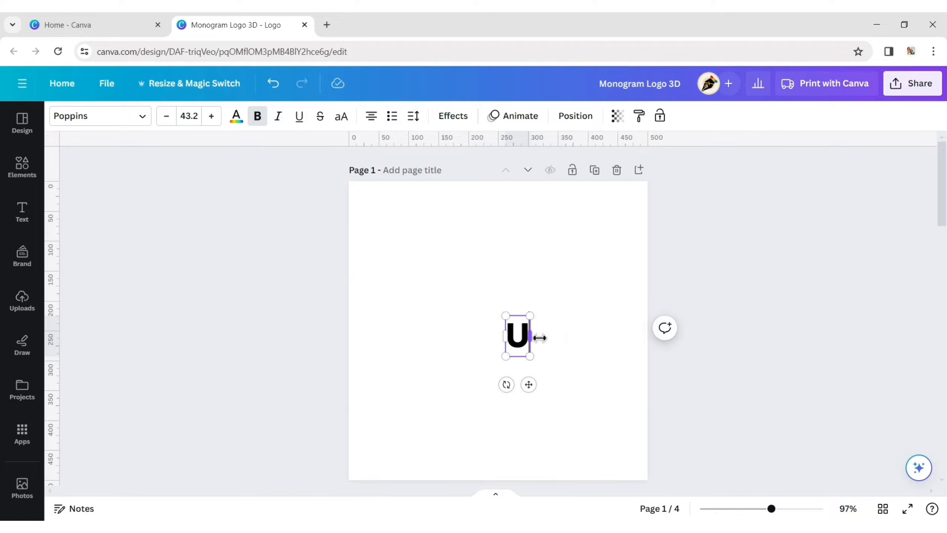
Step: Move the U up and left towards the page's upper middle and set its font size to 113
left_click(541, 396)
left_click(527, 346)
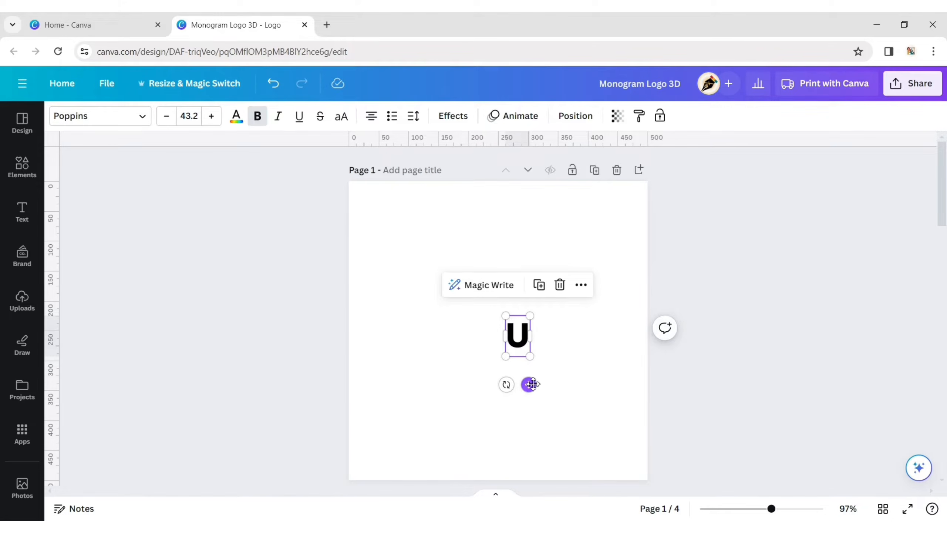
left_click_drag(528, 385, 470, 341)
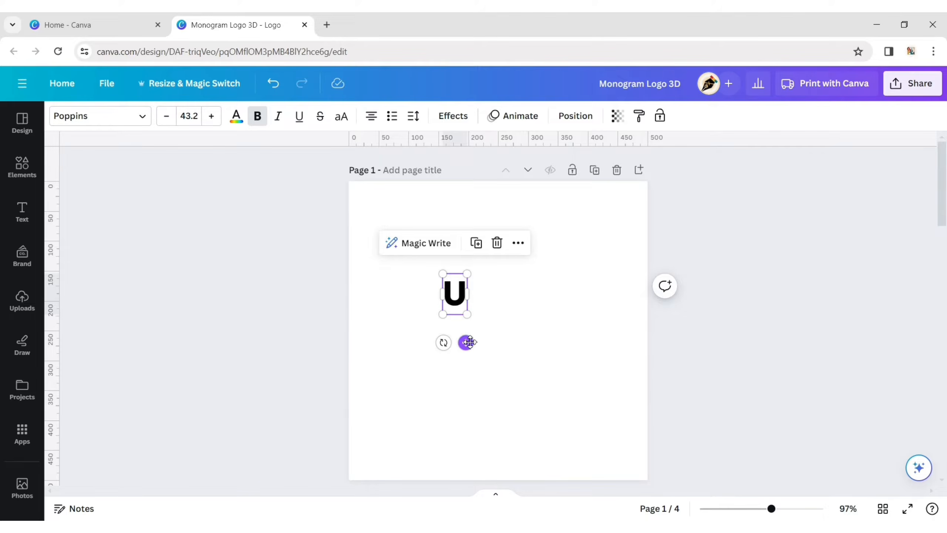
left_click(834, 306)
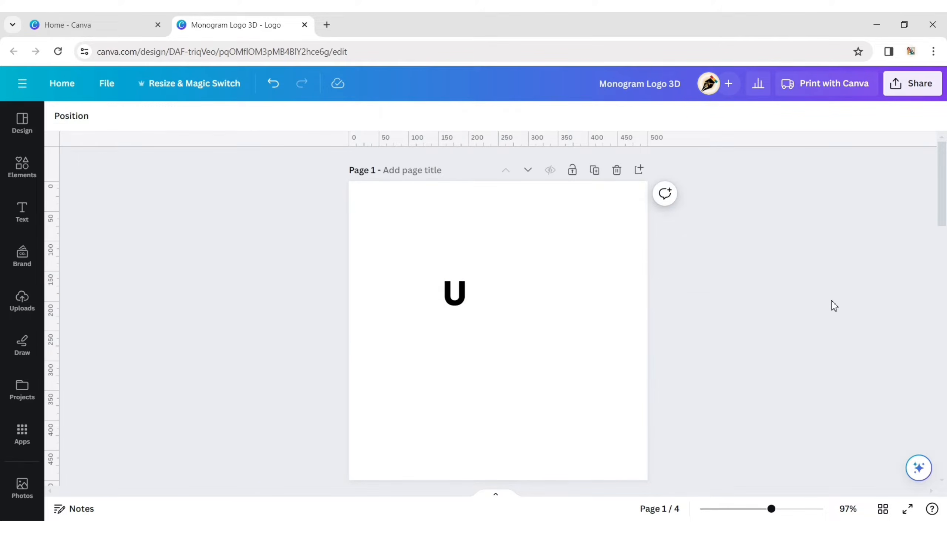
left_click(452, 298)
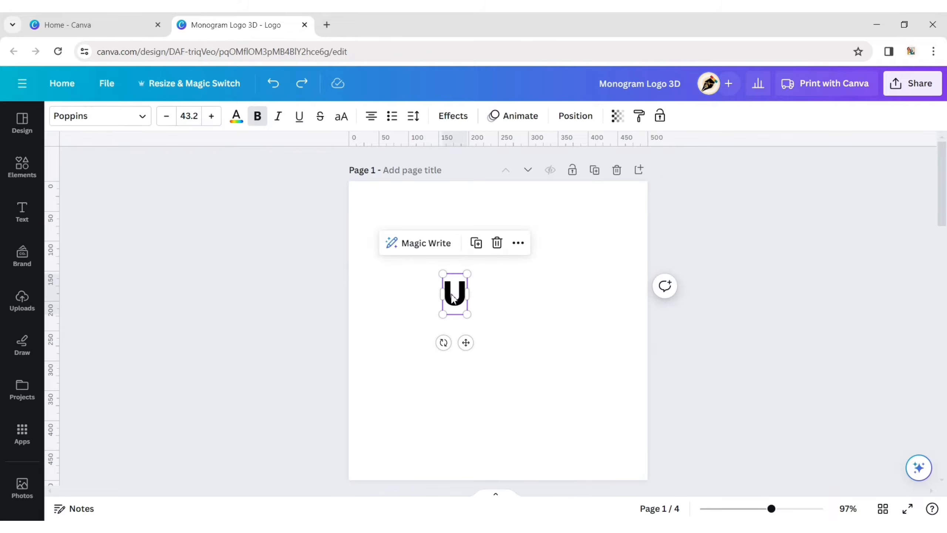
left_click(198, 119)
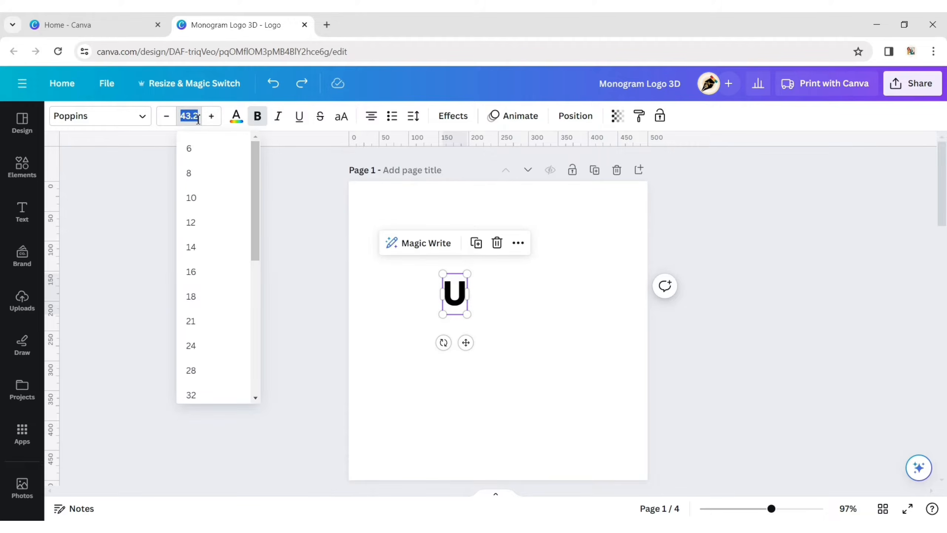
key("Return")
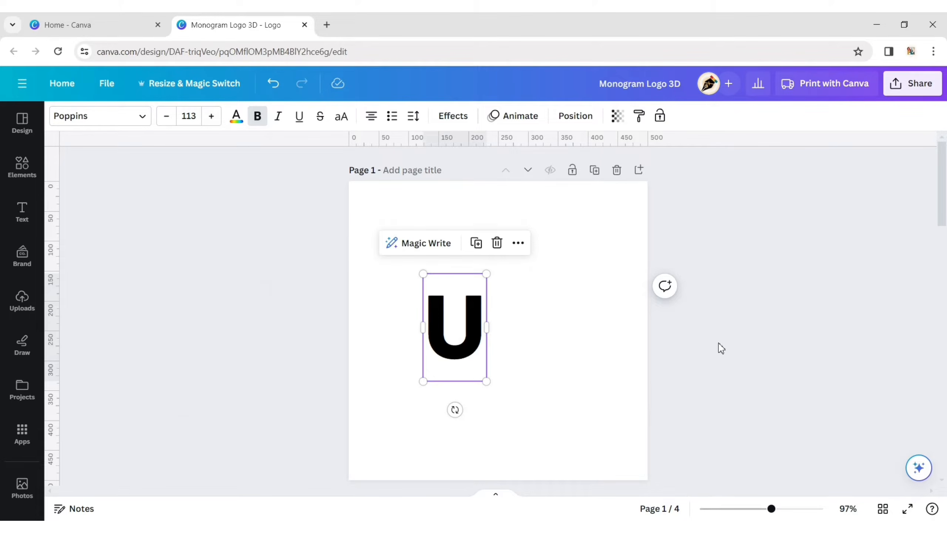
Step: Duplicate the U and place the copy so the neighbouring stems overlap, forming a rounded w
left_click(475, 243)
left_click_drag(474, 332, 504, 326)
left_click(602, 318)
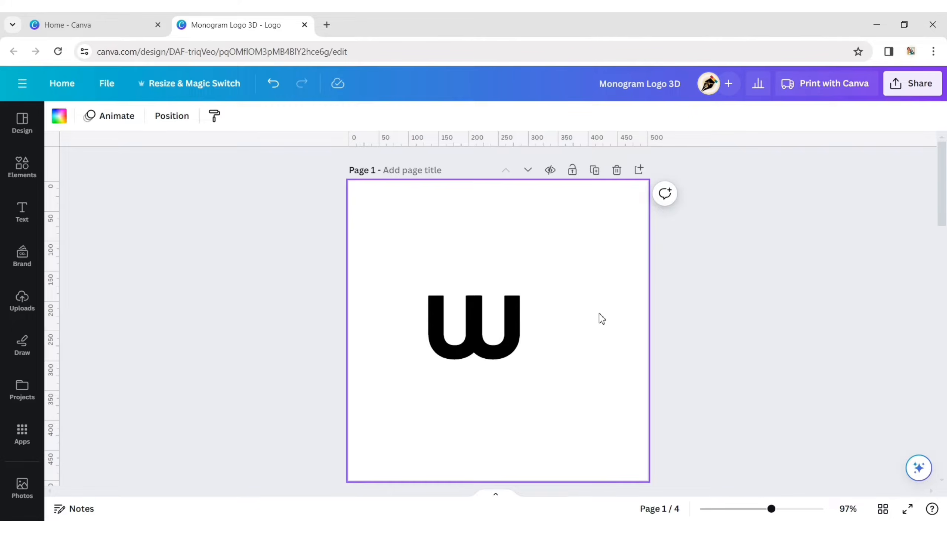
Step: Select both U letters and shift them together slightly right and down, near the page's centre
left_click(452, 324)
left_click(506, 323, "shift")
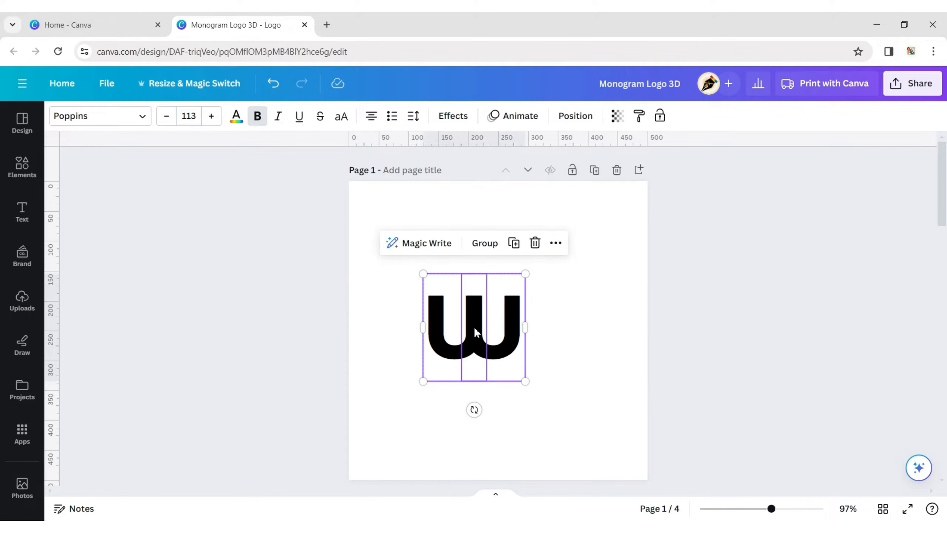
left_click_drag(475, 332, 493, 336)
left_click(854, 313)
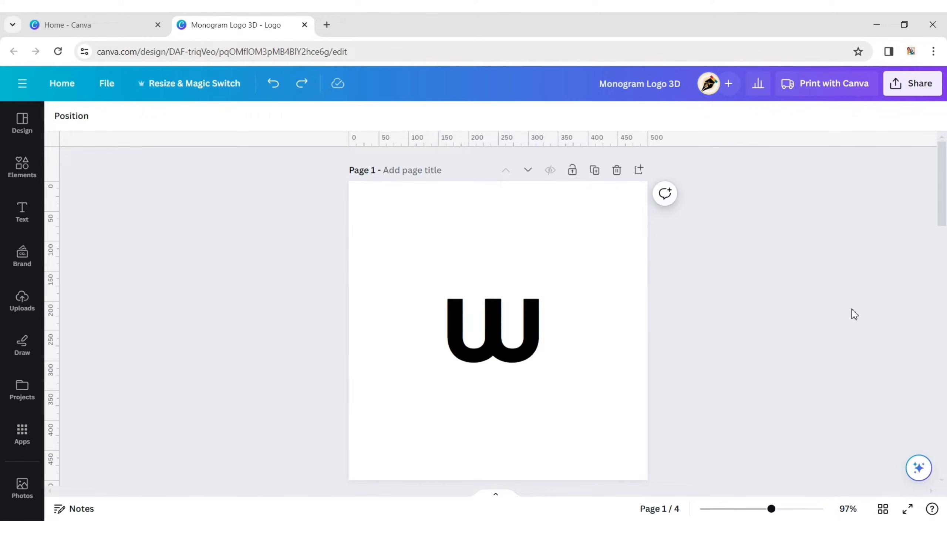
Step: Add an orange square shape to the page, behind the two U letters
left_click(27, 168)
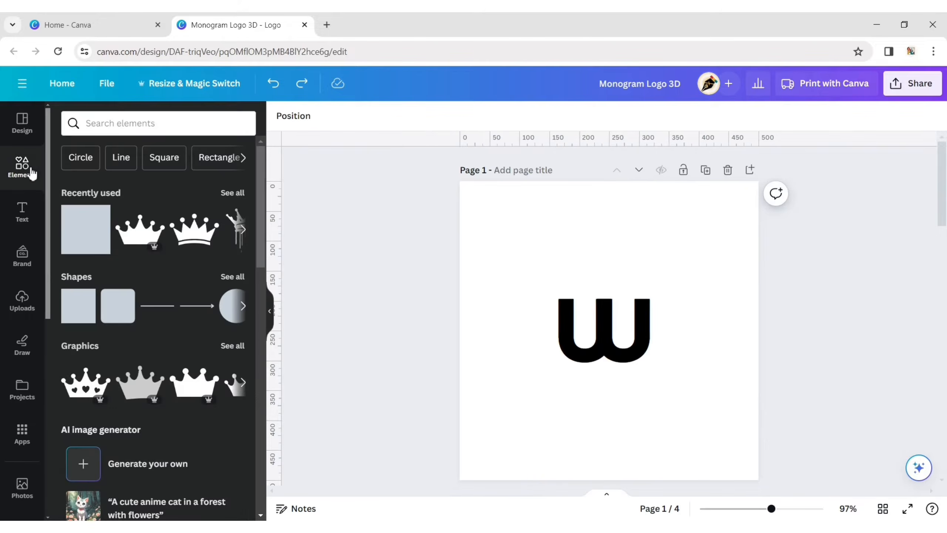
left_click(77, 312)
left_click(270, 312)
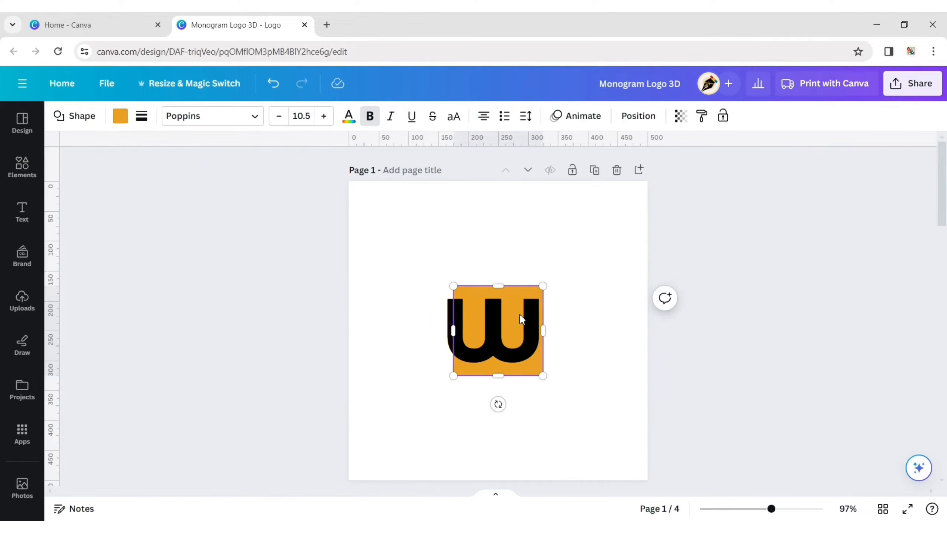
key("ctrl+z")
Step: Bring the orange square to the front and reshape it into a bar about 23 × 150 px above the w's left stem
left_click(474, 298)
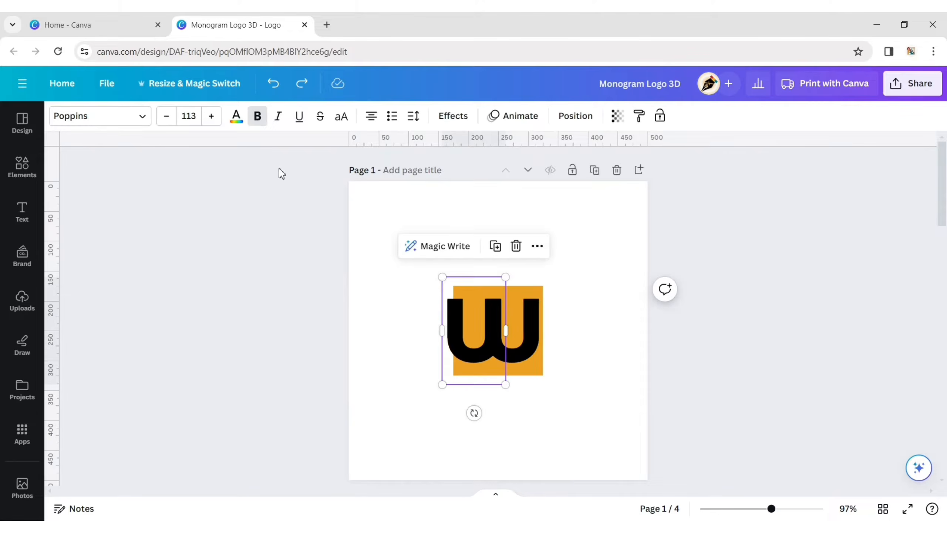
left_click(586, 122)
left_click(207, 118)
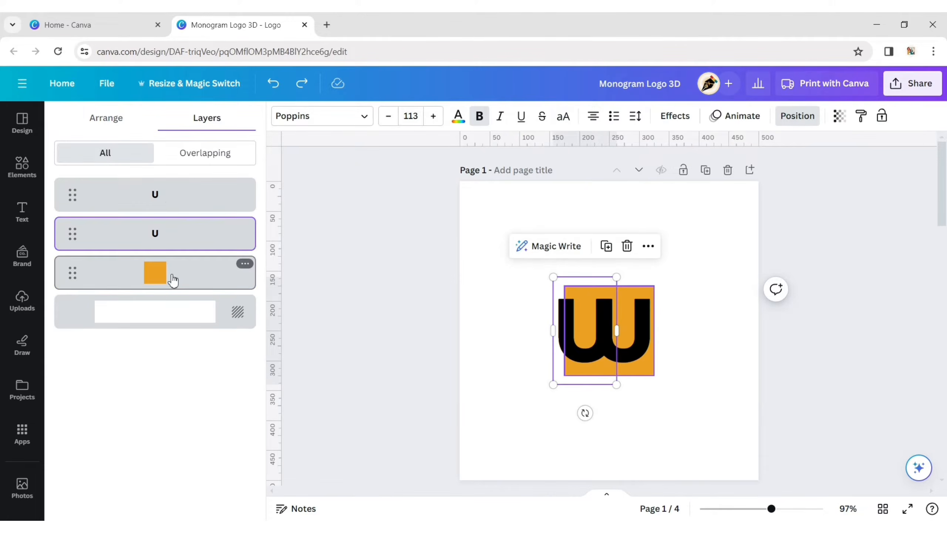
left_click_drag(170, 278, 169, 190)
left_click_drag(510, 331, 466, 259)
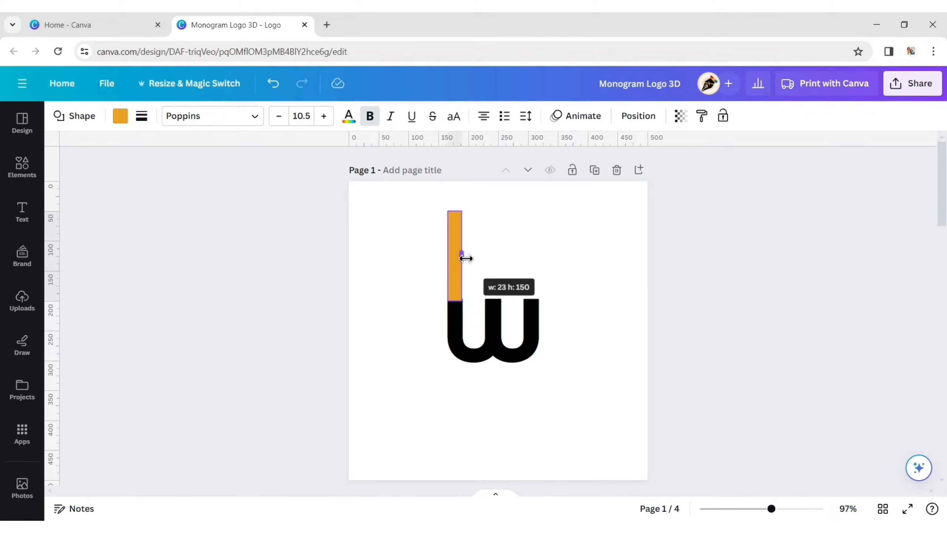
left_click(556, 250)
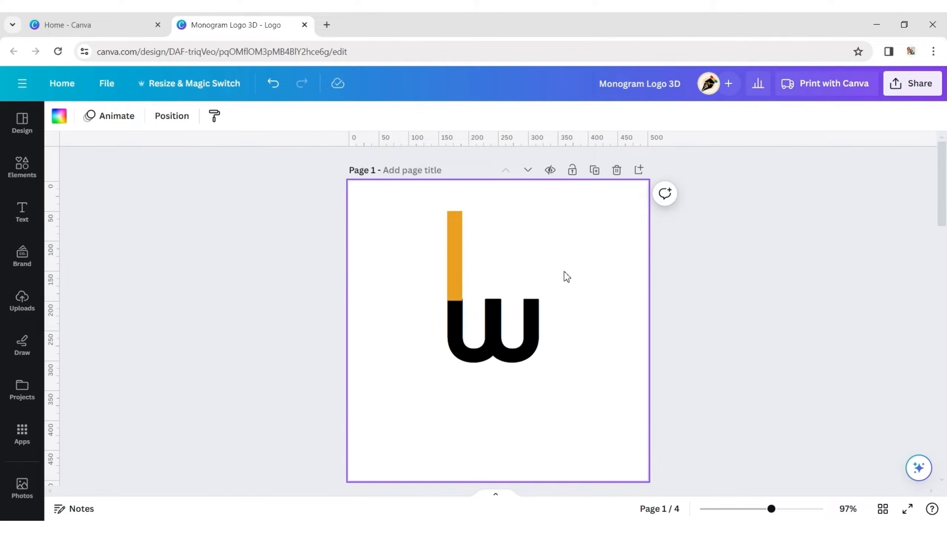
Step: Widen the orange bar to about 26 px so it matches the width of the w's left stem
scroll(599, 264, "up", 2)
scroll(598, 264, "up", 6)
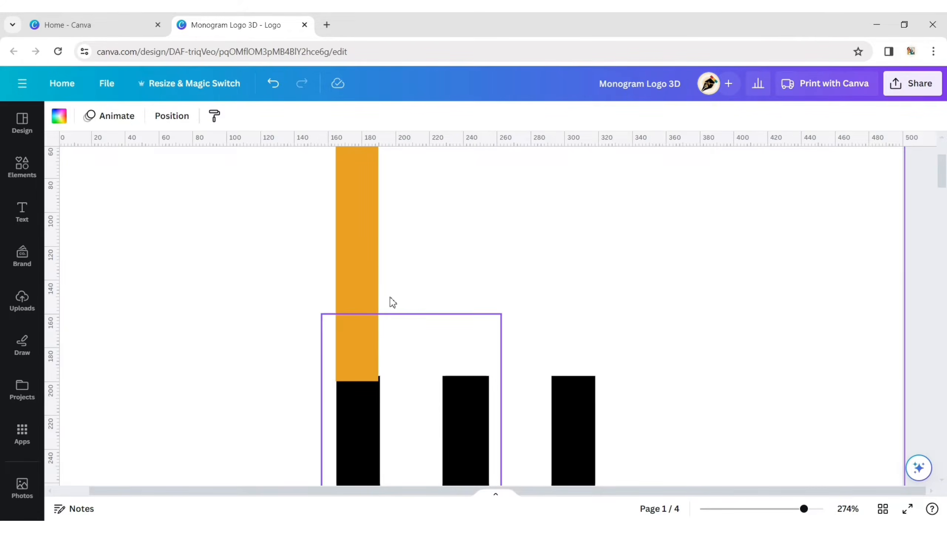
left_click(367, 277)
left_click_drag(383, 256, 384, 256)
left_click(479, 227)
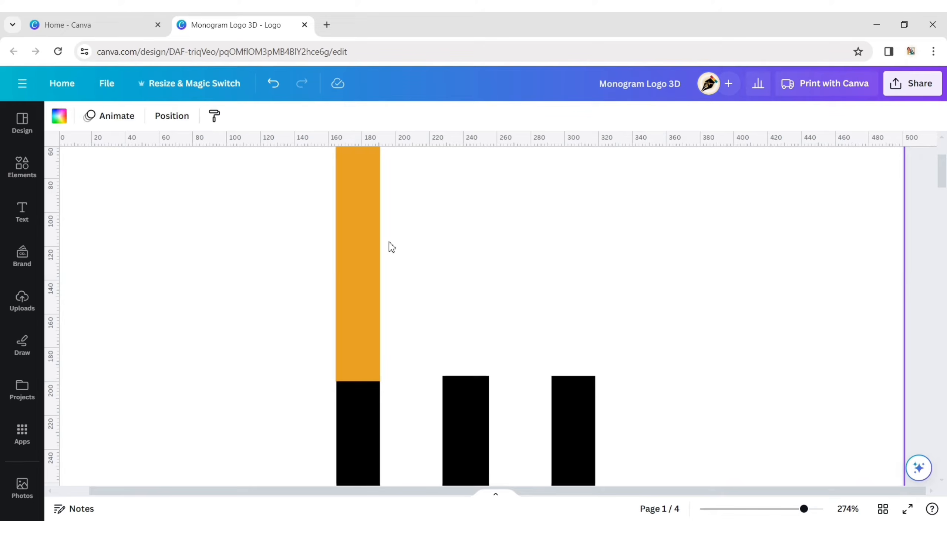
scroll(479, 259, "down", 8)
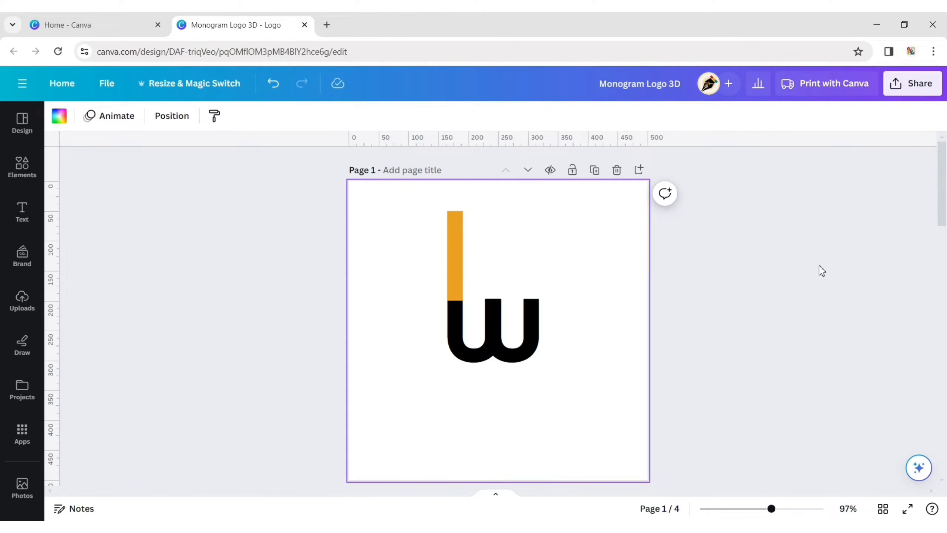
Step: Duplicate the orange bar and place the copy to the right of the w, in the page's upper right area
left_click(453, 247)
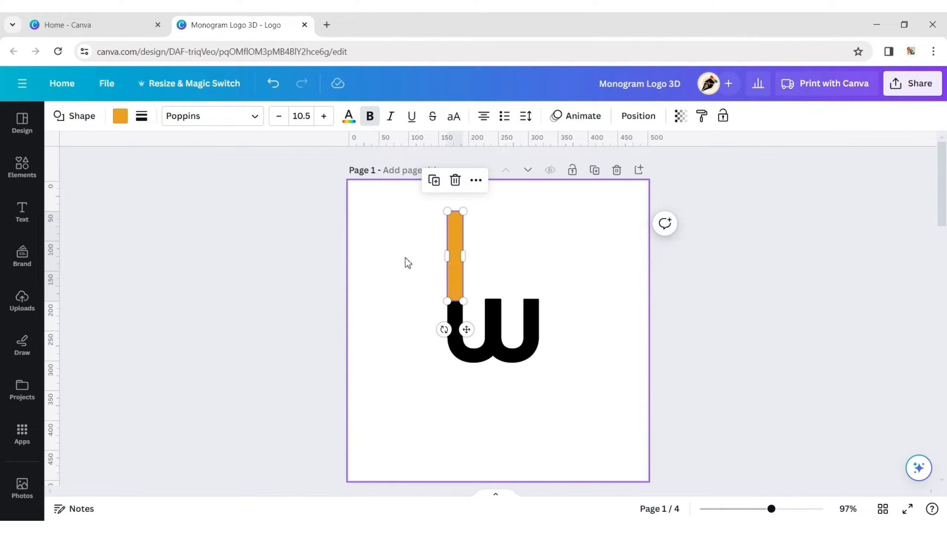
left_click(433, 180)
left_click_drag(476, 338, 581, 323)
Step: Set the height of the orange bar above the left stem to 100 px
left_click(461, 240)
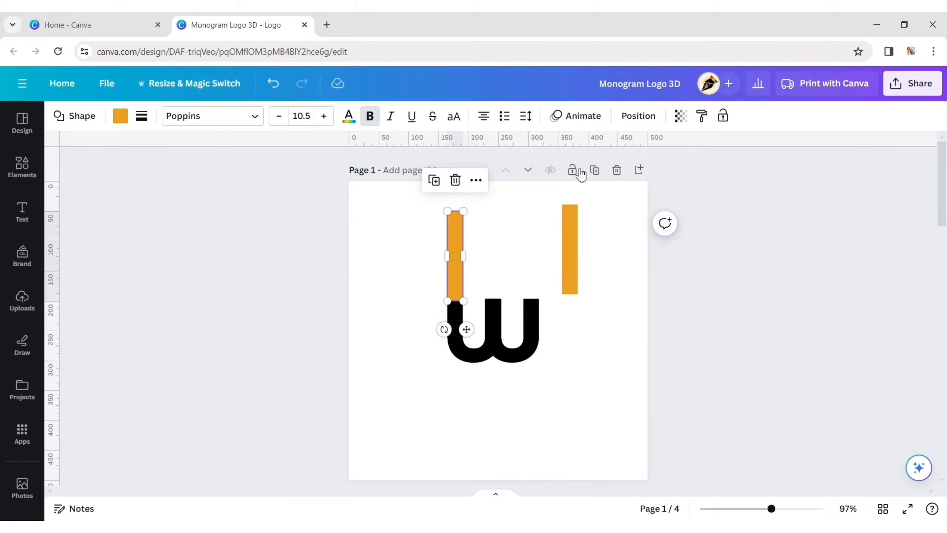
left_click(638, 116)
left_click(106, 119)
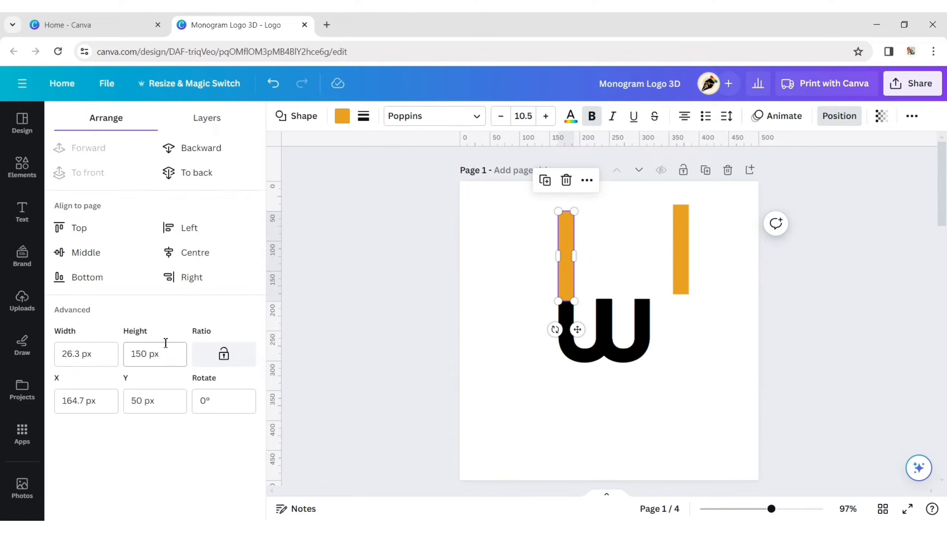
left_click(149, 354)
type("100")
key("Return")
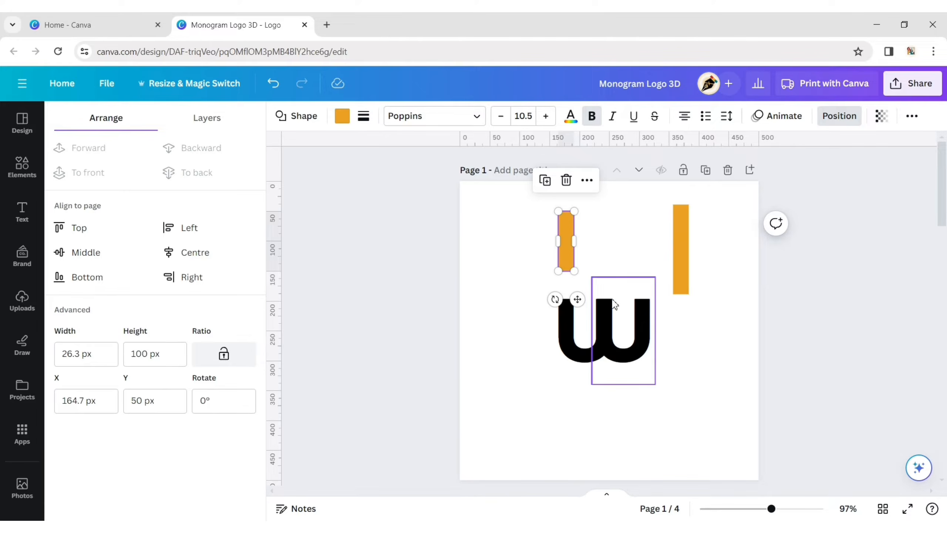
left_click(690, 367)
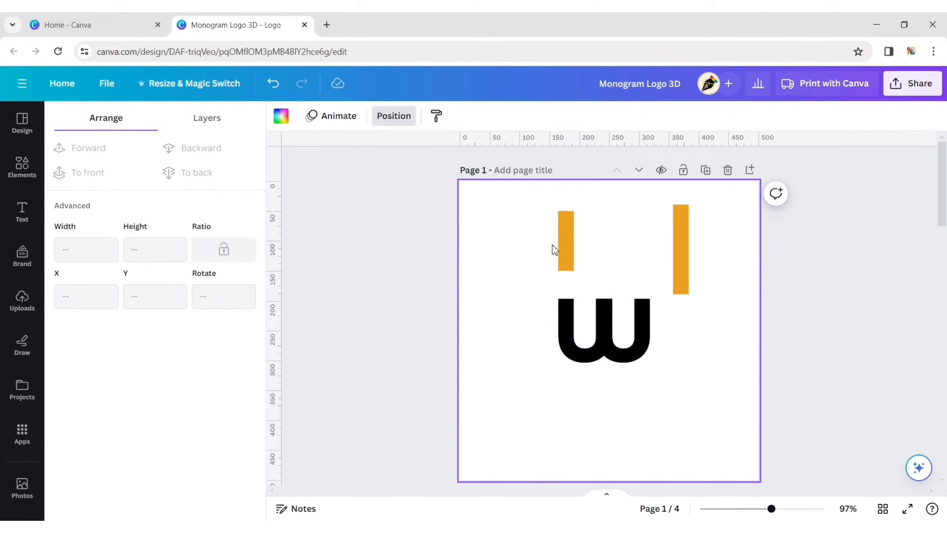
Step: Move the shortened orange bar down until it sits on top of the w's left stem
left_click(569, 249)
left_click_drag(569, 234, 572, 274)
key("Up")
key("Up")
key("Up")
key("Up")
key("Up")
key("Up")
key("Up")
key("Up")
key("Up")
key("Up")
key("Up")
key("Up")
key("Up")
key("Up")
key("Up")
key("Up")
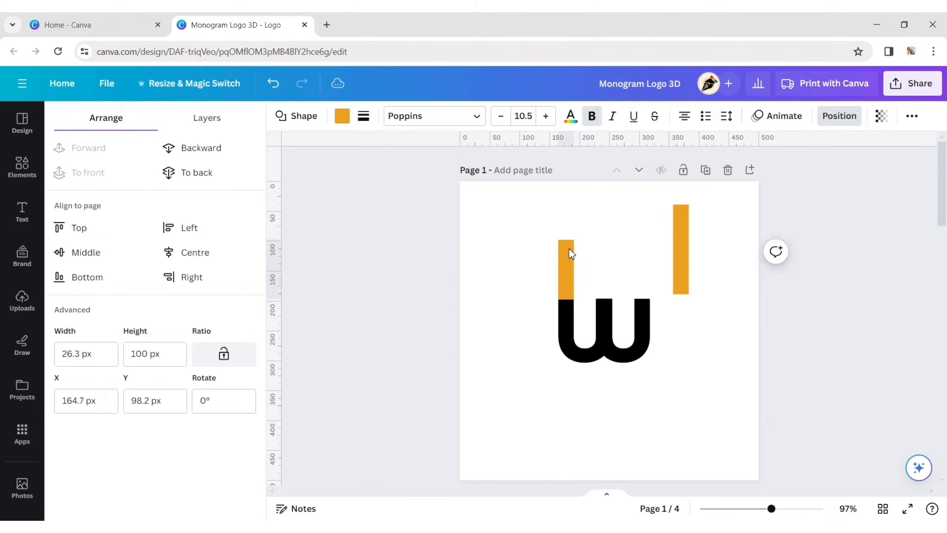
key("Down")
key("Down")
key("Down")
key("Down")
key("Down")
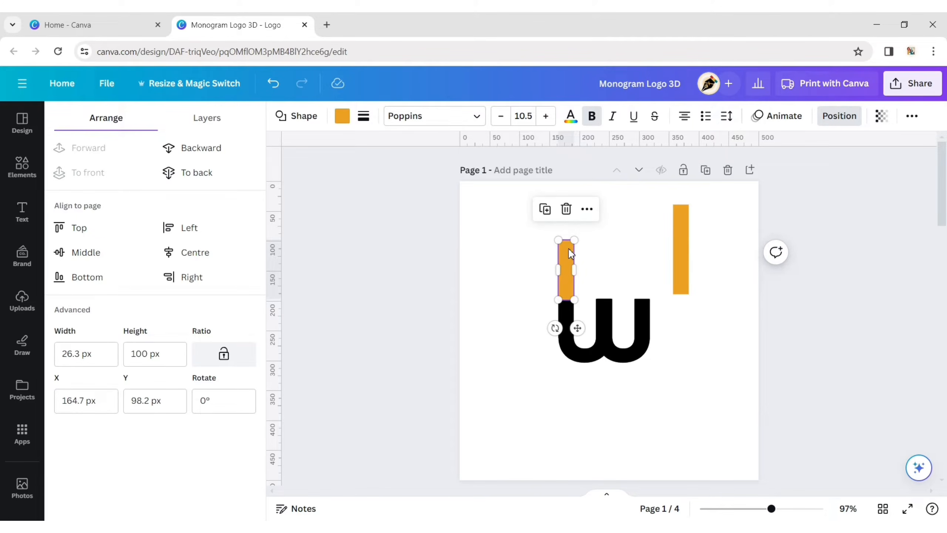
Step: Set the height of the left orange bar to 50 px
left_click(148, 353)
type("50")
key("Return")
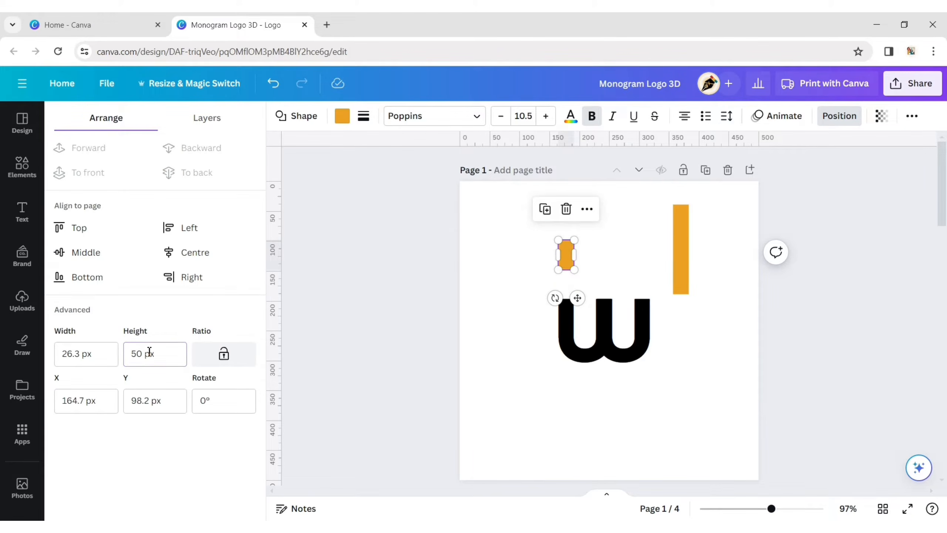
left_click(694, 328)
Step: Nudge the short orange bar straight down to about Y 156 px so it slightly overlaps the w's left stem
left_click(562, 256)
key("Down")
key("Down")
key("Down")
key("Down")
key("Down")
key("Down")
key("Down")
key("Down")
key("Down")
key("Down")
key("Down")
key("Down")
key("Down")
key("Down")
key("Down")
key("Down")
key("Down")
key("Down")
key("Down")
key("Down")
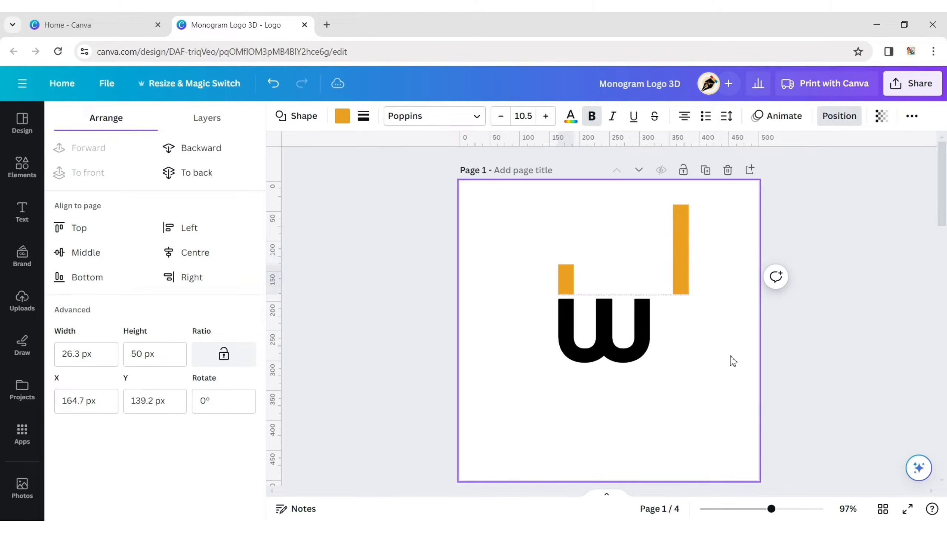
key("Down")
key("Down")
key("Down")
key("Down")
key("Down")
key("Down")
key("Down")
key("Down")
key("Down")
key("Down")
key("Down")
key("Down")
key("Down")
key("Down")
key("Down")
key("Down")
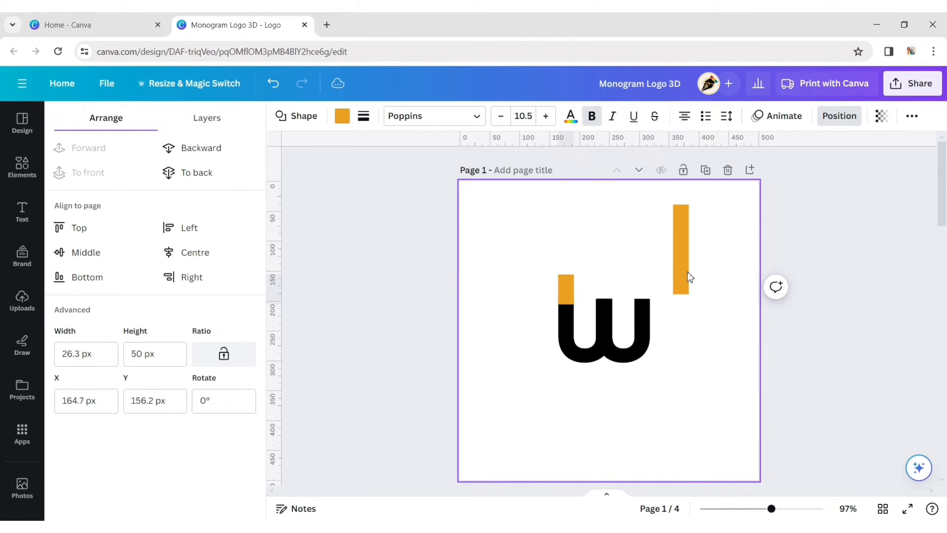
Step: Rotate the tall orange bar on the right by 90°
left_click(690, 277)
left_click(214, 401)
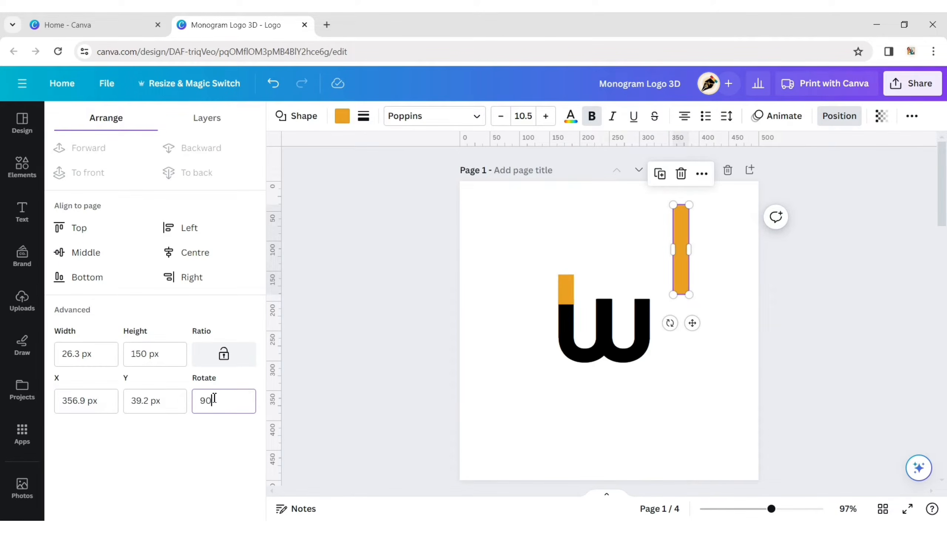
type("90")
key("Return")
Step: Place the horizontal bar over the w, flush with the short bar's left edge, and nudge it down to form a corner
left_click_drag(498, 261, 418, 280)
left_click(566, 411)
left_click(509, 275)
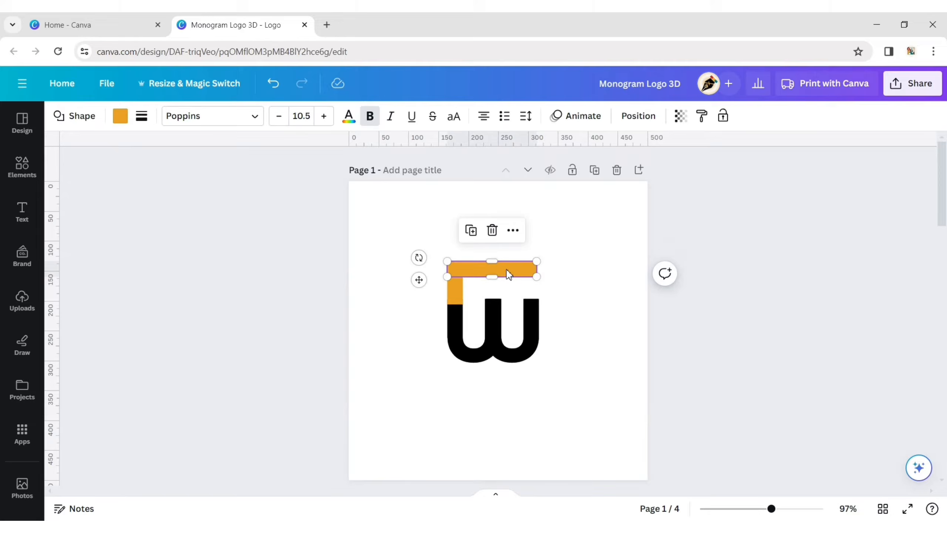
key("Down")
key("Down")
key("Down")
key("Down")
key("Down")
key("Down")
key("Down")
key("Down")
key("Down")
key("Down")
key("Down")
key("Down")
key("Down")
key("Down")
key("Down")
key("Down")
key("Down")
key("Down")
key("Down")
key("Down")
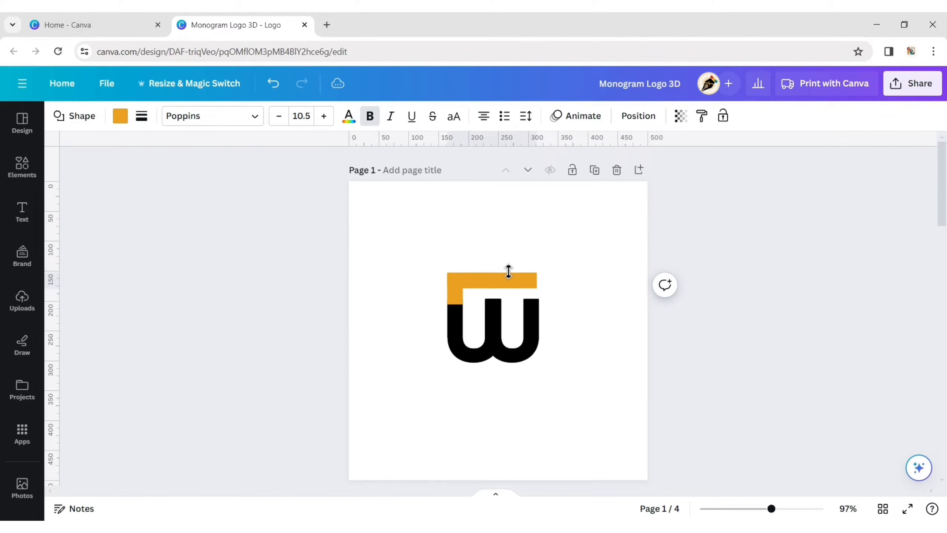
Step: Nudge the horizontal orange bar straight up to about Y 150 px so it caps the short bar
key("Up")
key("Up")
key("Up")
key("Up")
key("Up")
key("Up")
key("Up")
key("Up")
key("Up")
key("Up")
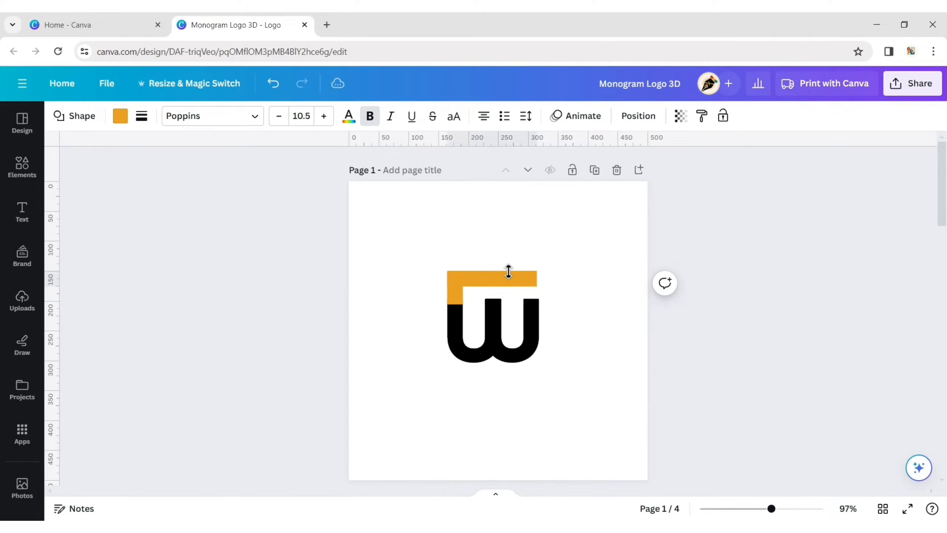
left_click(604, 384)
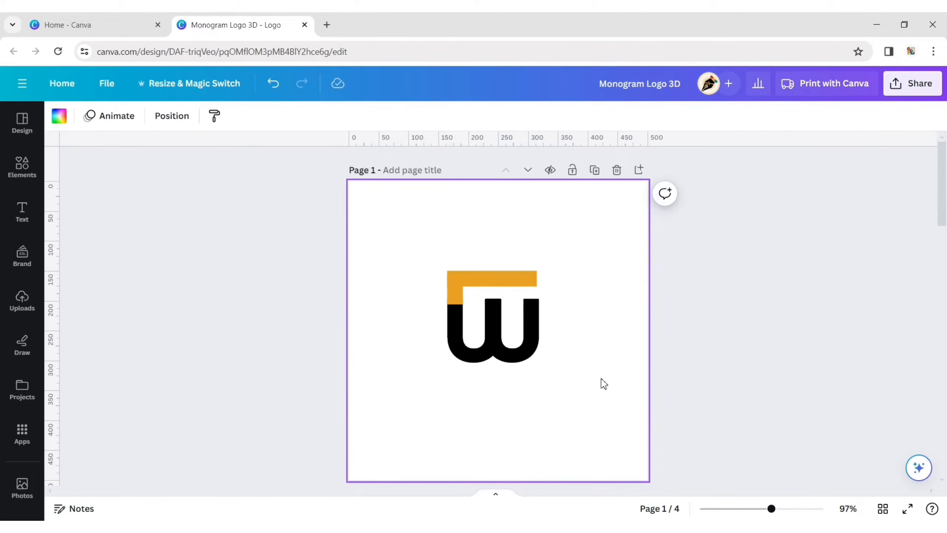
Step: Try heights of 155 px and 160 px for the horizontal orange bar to lengthen it
left_click(514, 282)
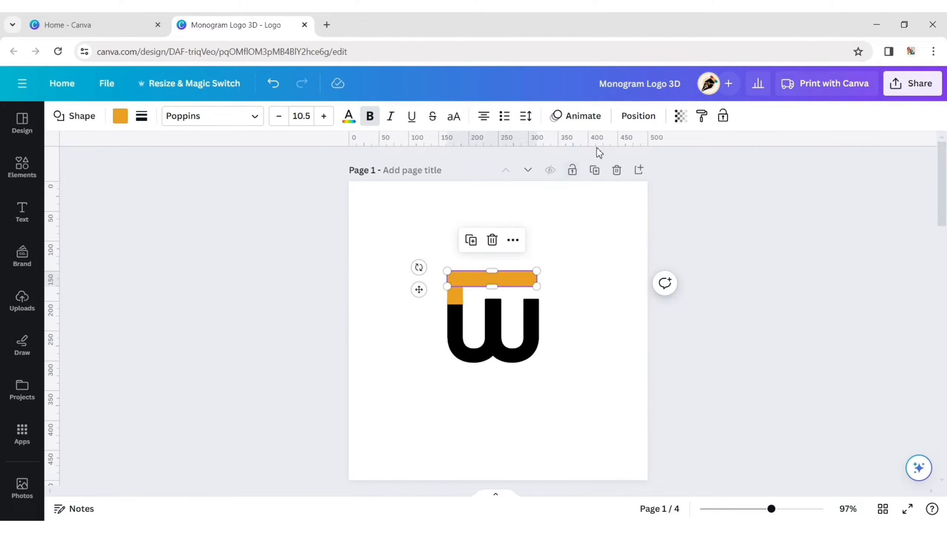
left_click(636, 116)
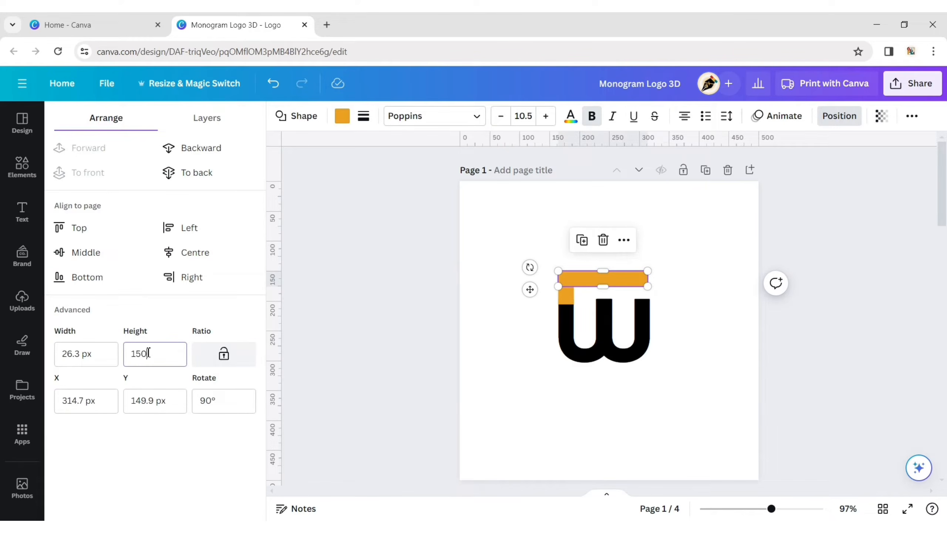
left_click(184, 353)
type("155")
key("Return")
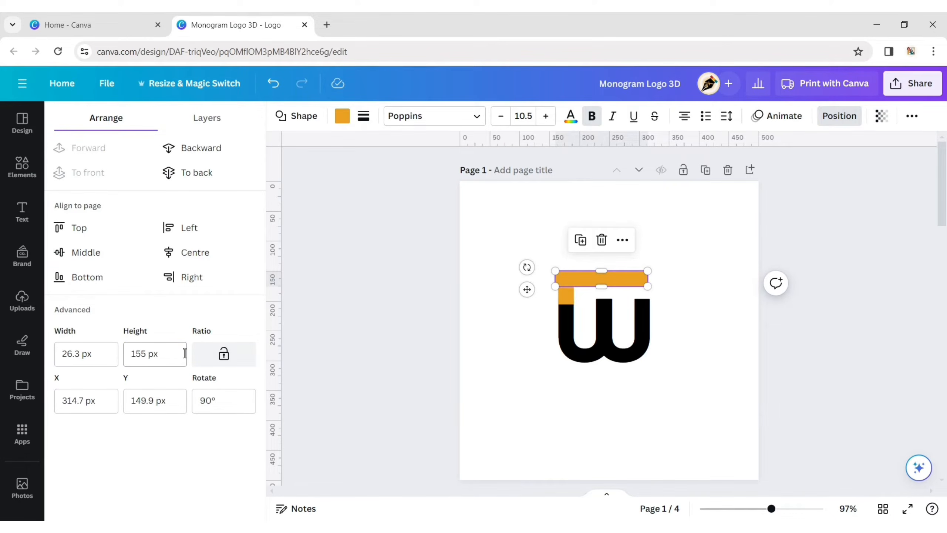
left_click(151, 353)
type("160")
key("Return")
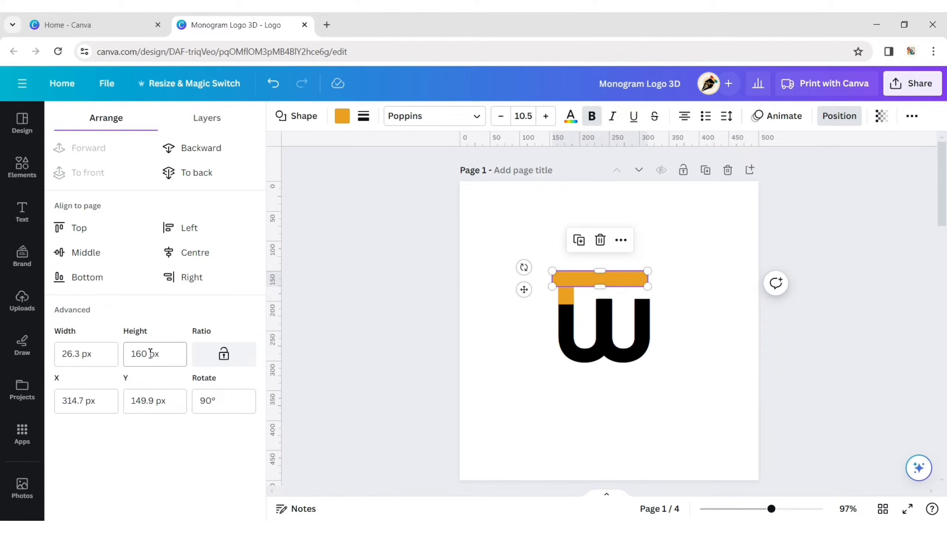
left_click(674, 395)
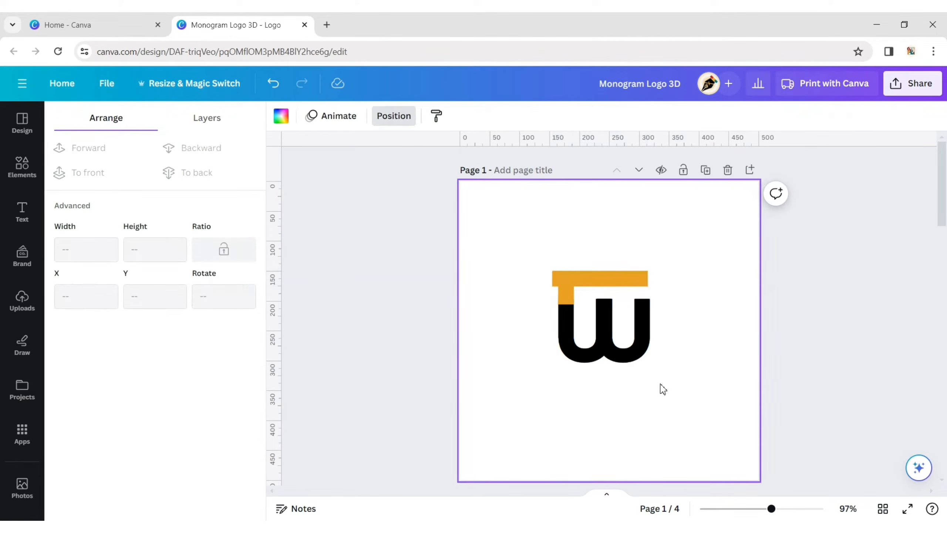
Step: Realign the horizontal bar with the short bar's left edge and set its height to 158 px, nudging it left
left_click(607, 277)
left_click_drag(607, 277, 608, 282)
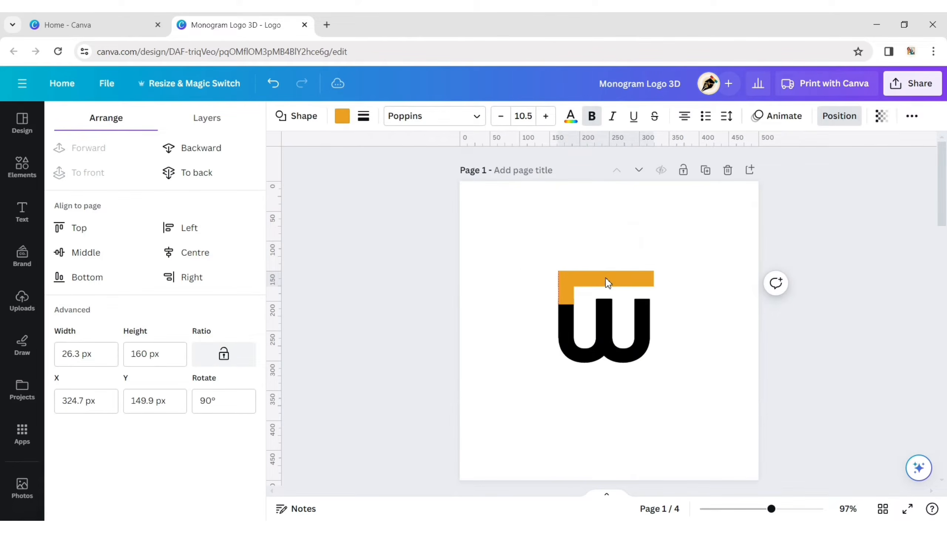
left_click(172, 353)
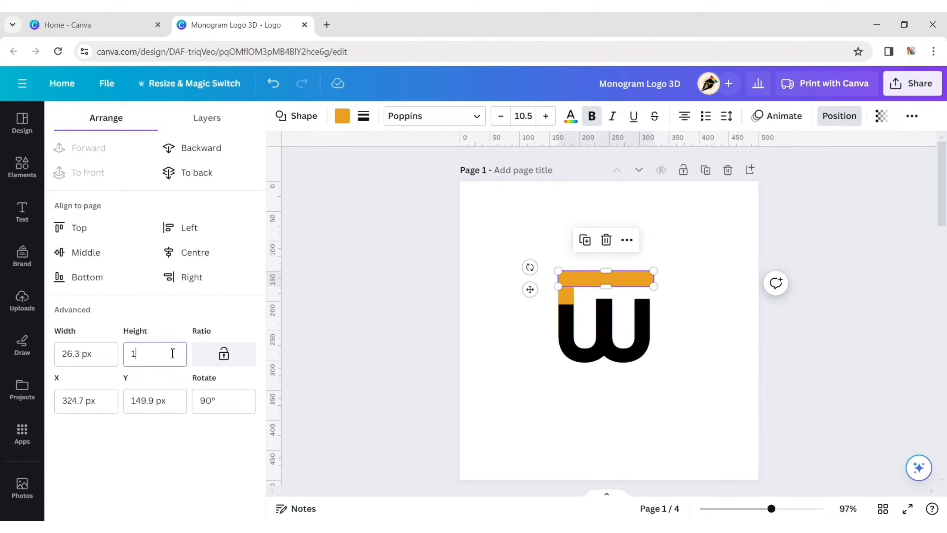
type("58")
left_click(473, 306)
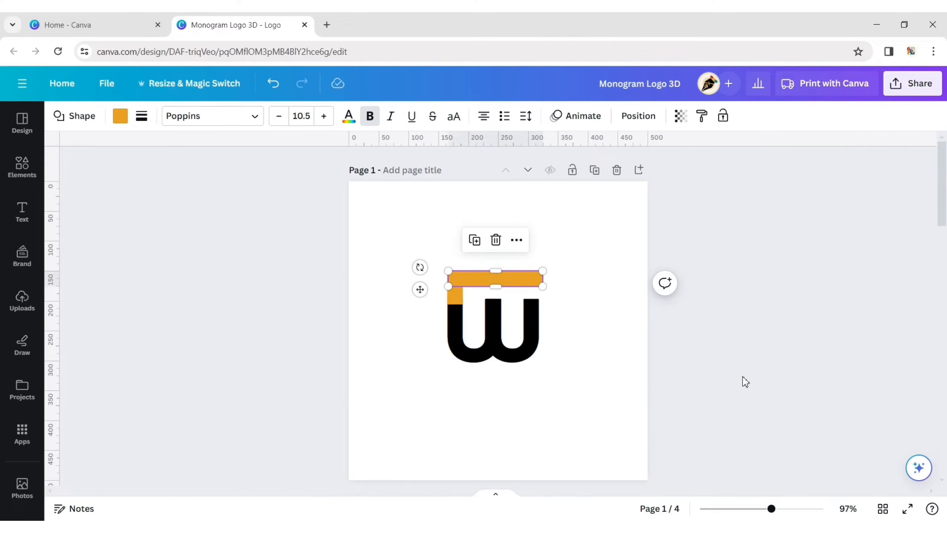
left_click(480, 280)
key("Left")
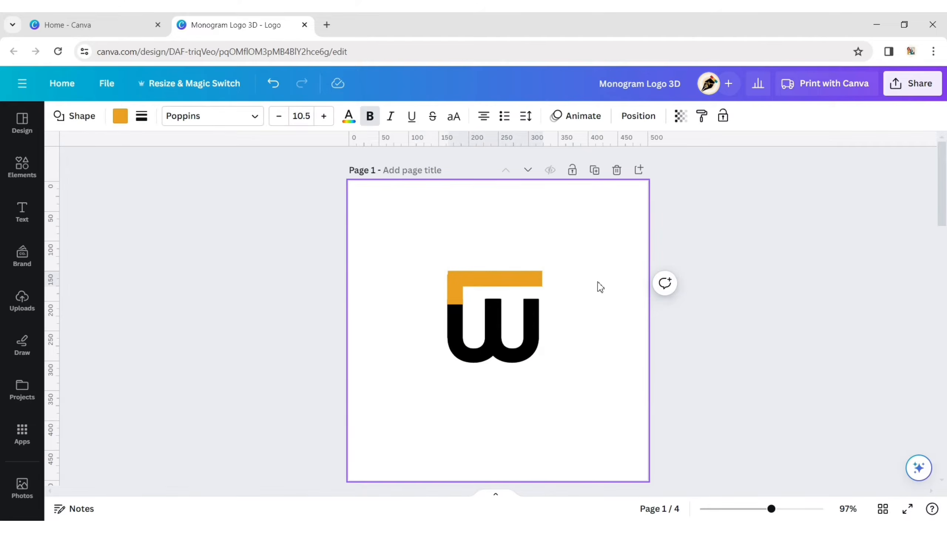
Step: Set the horizontal bar's height to 157 px and nudge it left to X 321.7 px
left_click(638, 117)
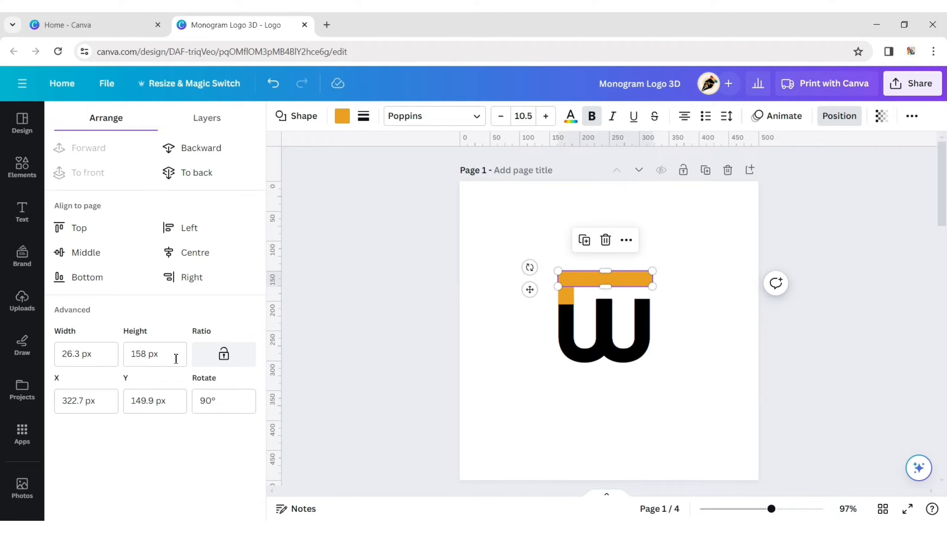
left_click(146, 356)
key("Return")
left_click(679, 331)
left_click(585, 281)
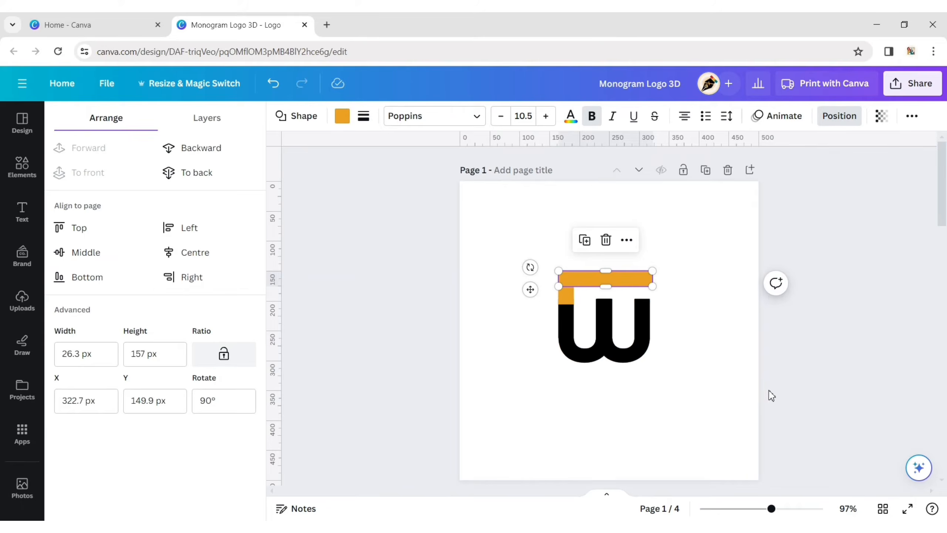
key("Left")
Step: Set the horizontal bar's height to 155 px and keep its left edge flush with the short bar
left_click(162, 356)
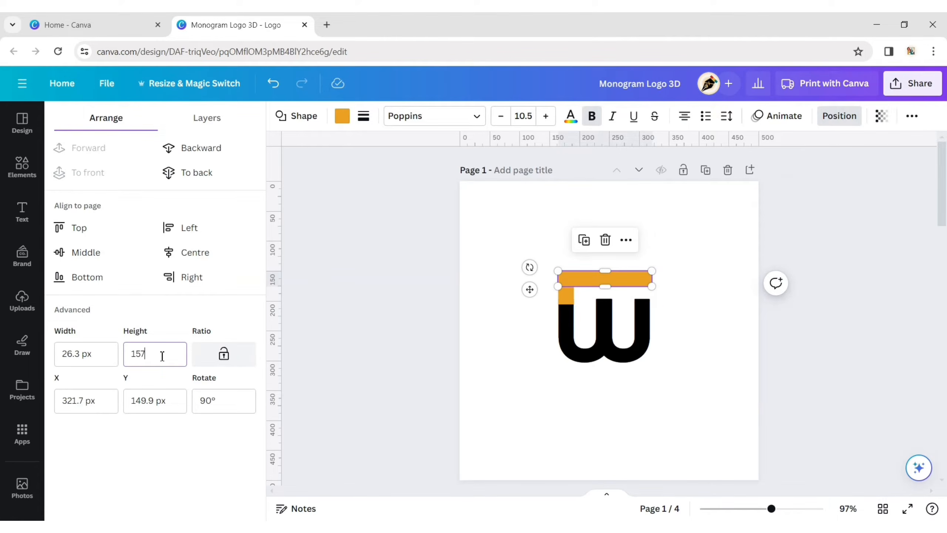
key("Return")
left_click(149, 354)
key("Return")
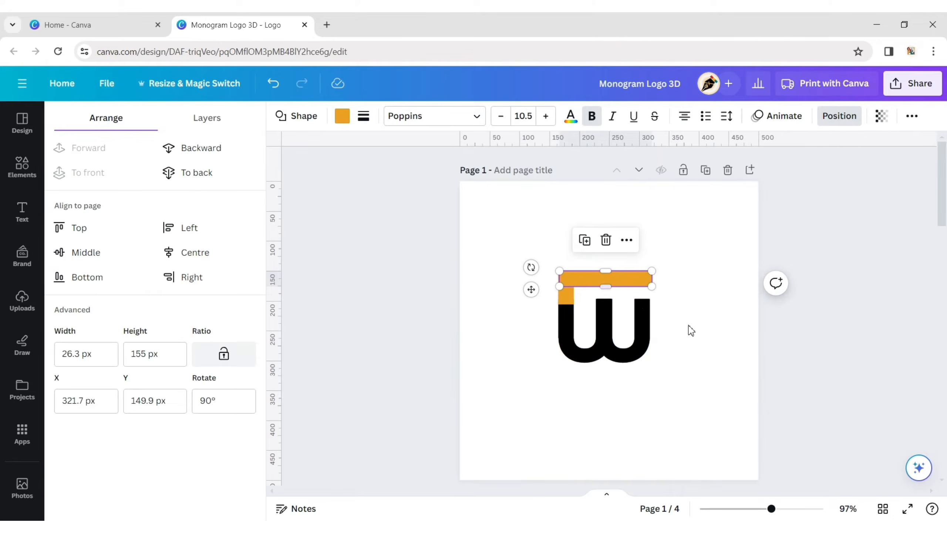
left_click(746, 373)
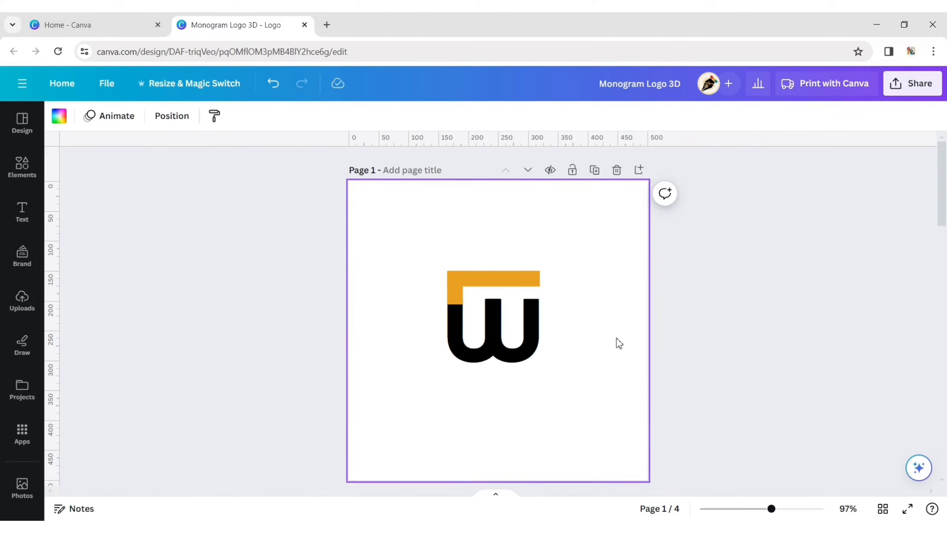
Step: Recolour the short bar and the horizontal bar black to match the w
left_click(450, 296)
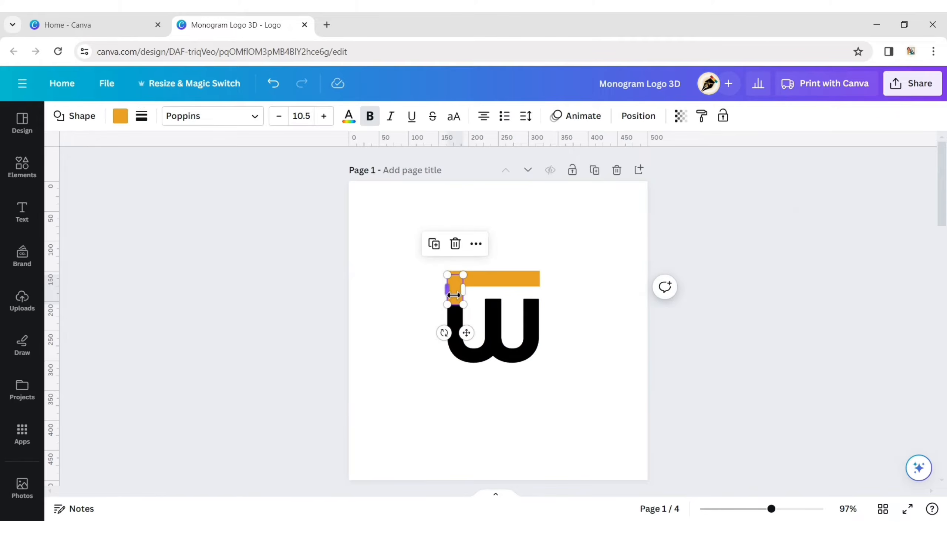
left_click(118, 116)
left_click(135, 191)
left_click(612, 279)
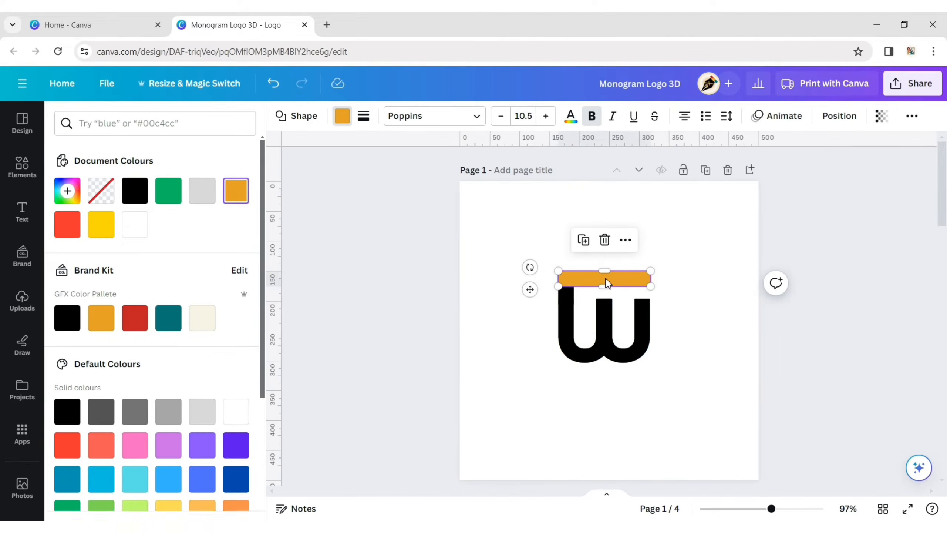
left_click(134, 191)
key("Escape")
left_click(807, 347)
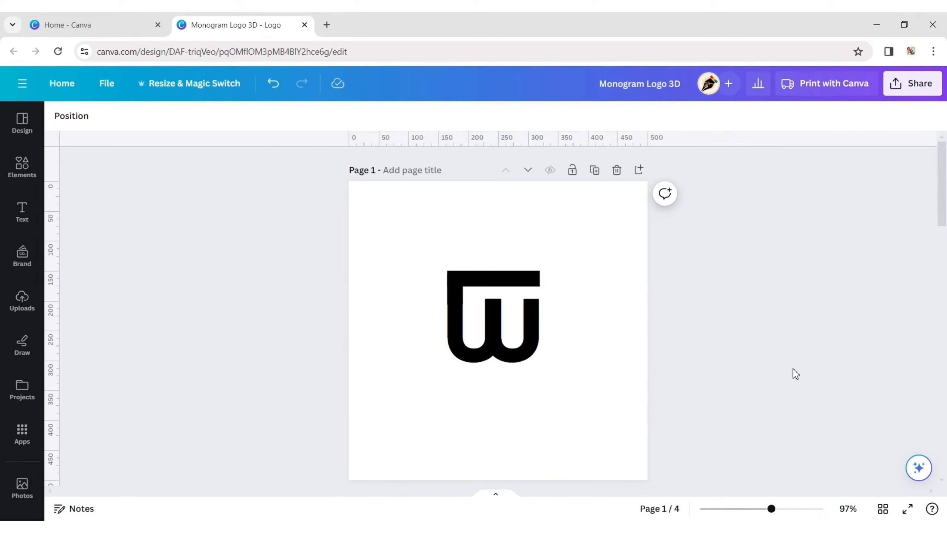
Step: Group both bars and the U letters of the w into one object
left_click(505, 281)
left_click(457, 301, "shift")
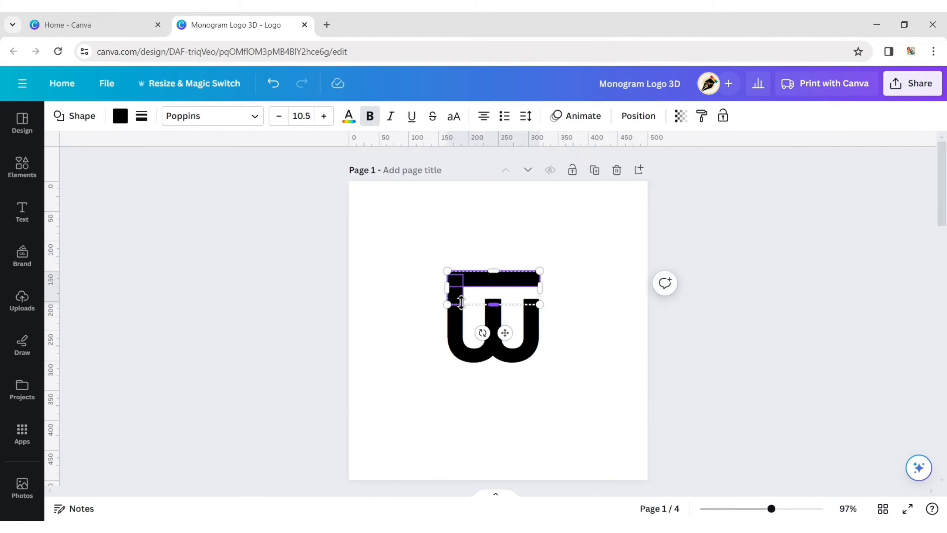
left_click(459, 332, "shift")
left_click(533, 332, "shift")
left_click(504, 241)
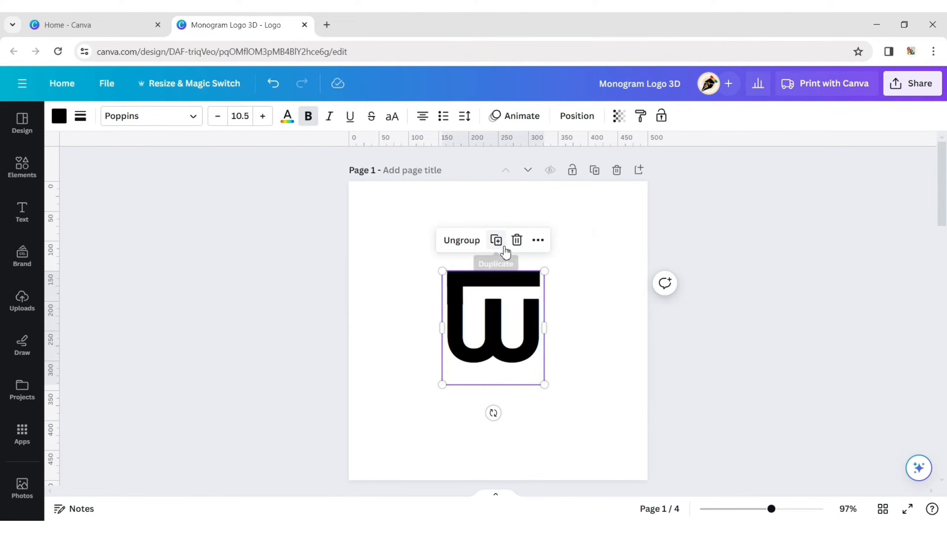
Step: Rotate the group a quarter turn counterclockwise so it reads LB, and move it right to near the page's centre
left_click(577, 116)
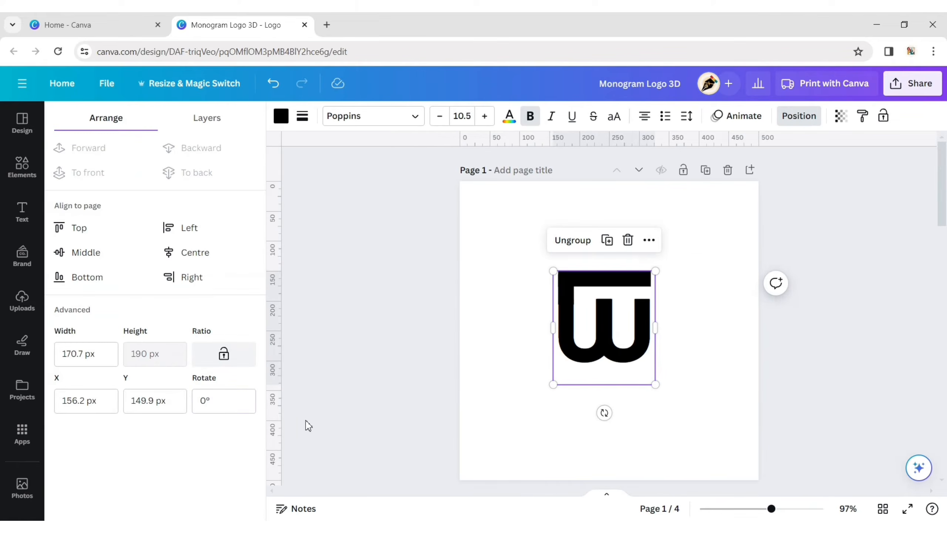
left_click(222, 401)
key("Return")
left_click(353, 344)
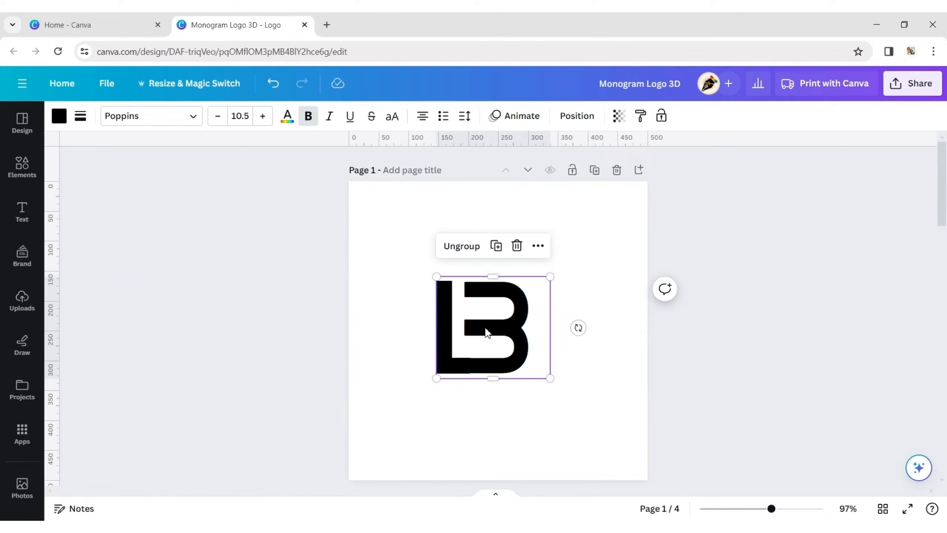
left_click_drag(486, 332, 507, 332)
left_click(793, 286)
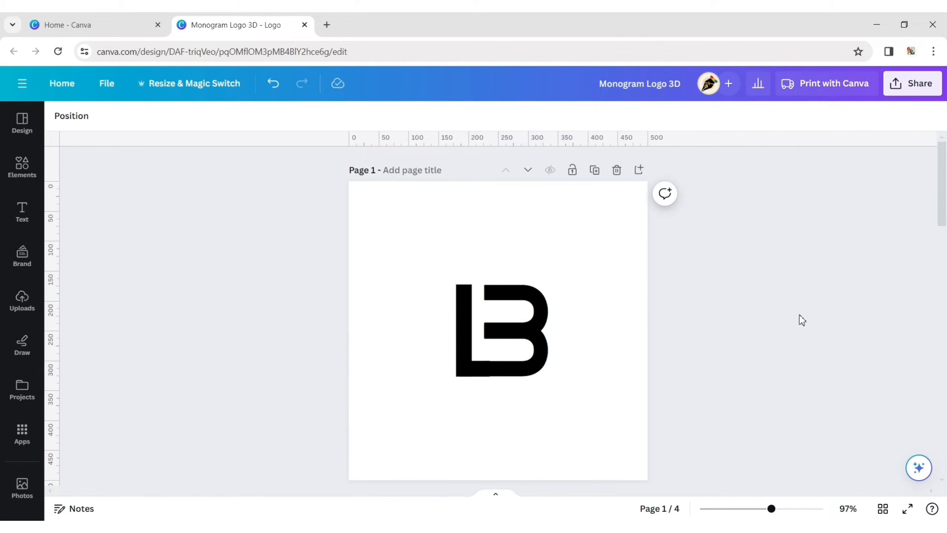
Step: Search the elements for "Crown" and add the solid crown graphic with five ball-tipped points
left_click(23, 169)
left_click(93, 125)
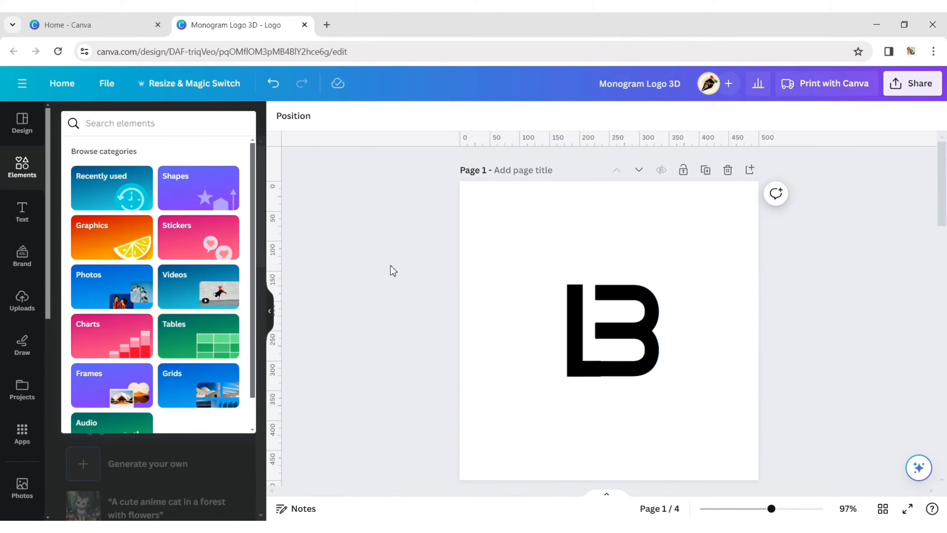
type("Crown")
key("Return")
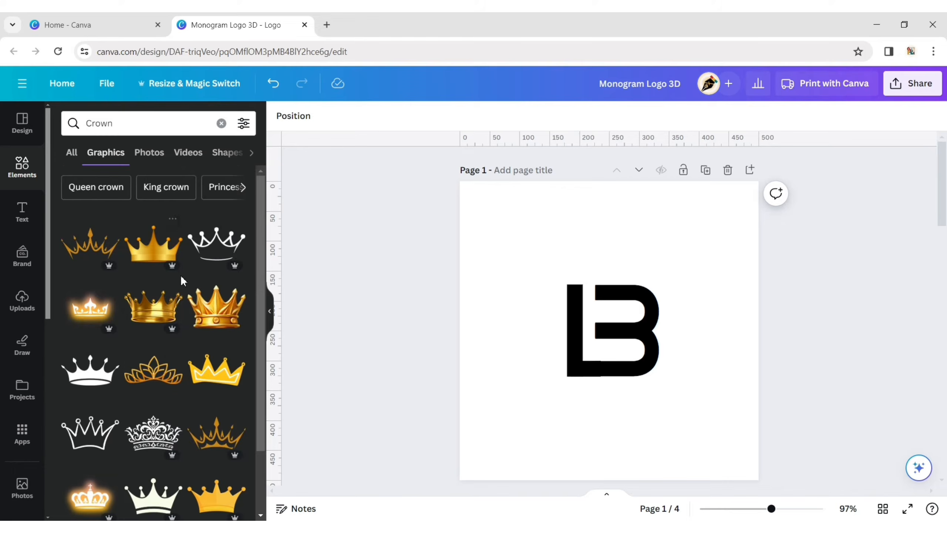
scroll(181, 274, "down", 5)
scroll(183, 283, "down", 5)
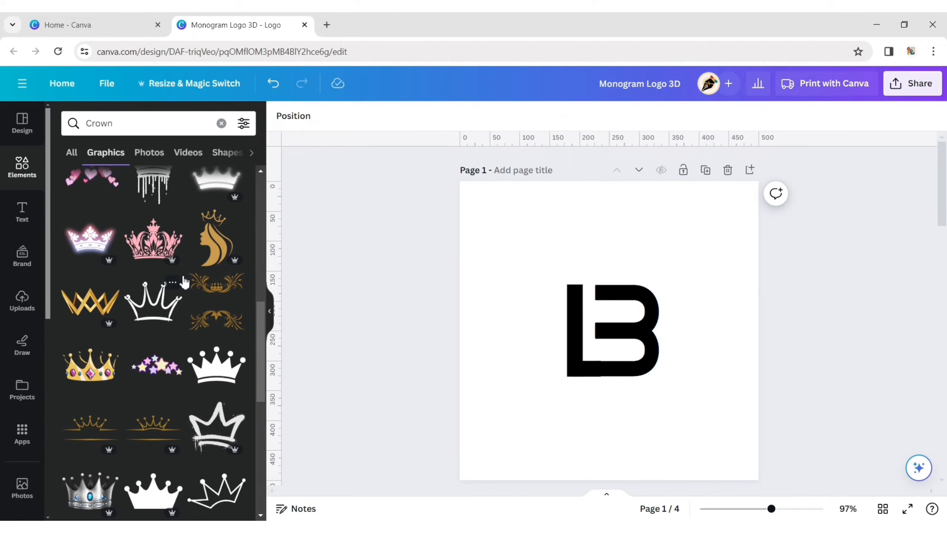
scroll(184, 281, "down", 3)
left_click(151, 368)
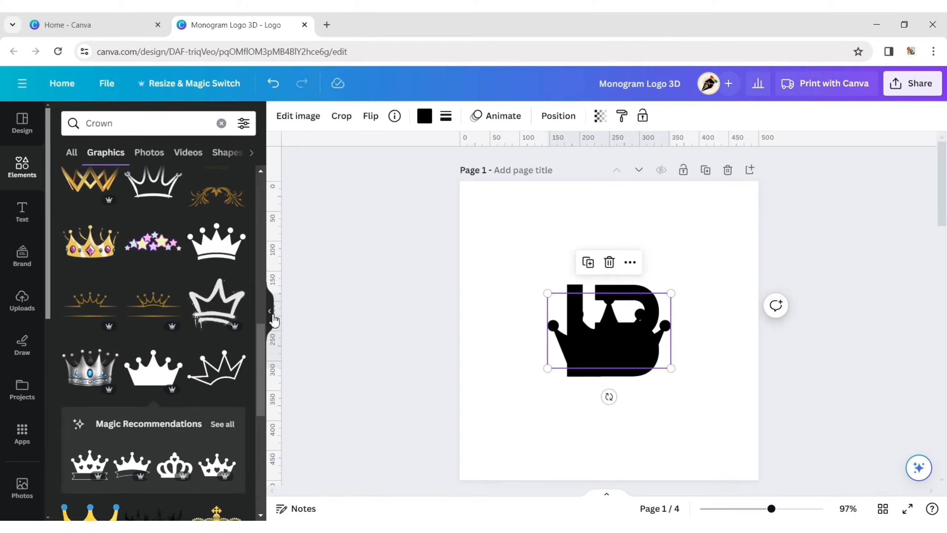
Step: Place the crown just above the LB monogram, roughly centred over the letters
left_click(269, 311)
left_click_drag(504, 298, 506, 243)
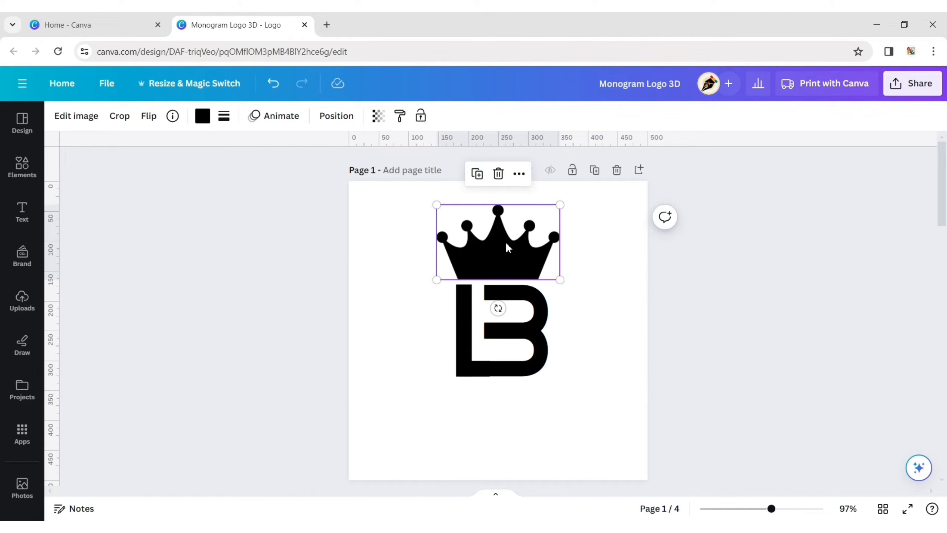
left_click(604, 322)
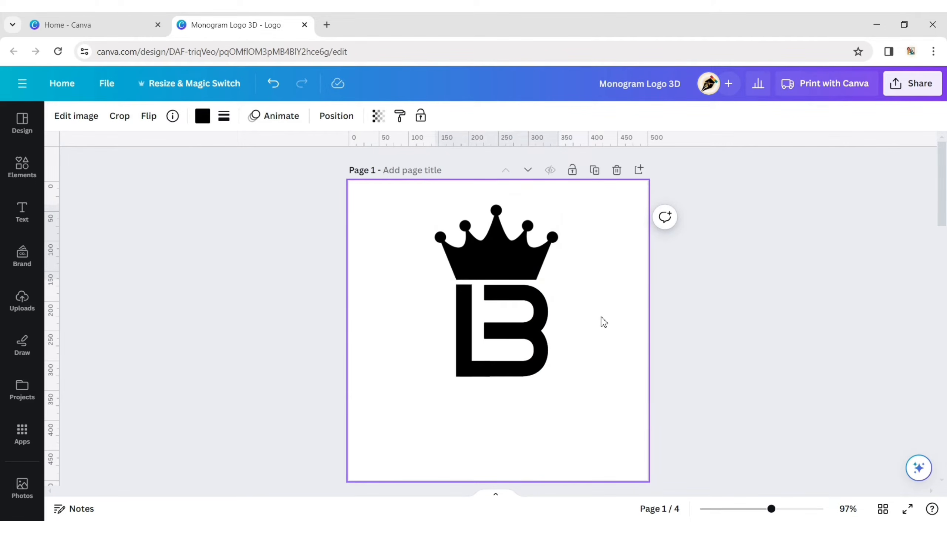
left_click(618, 344)
Step: Add a heading text and place it centred just below the LB monogram
left_click(29, 218)
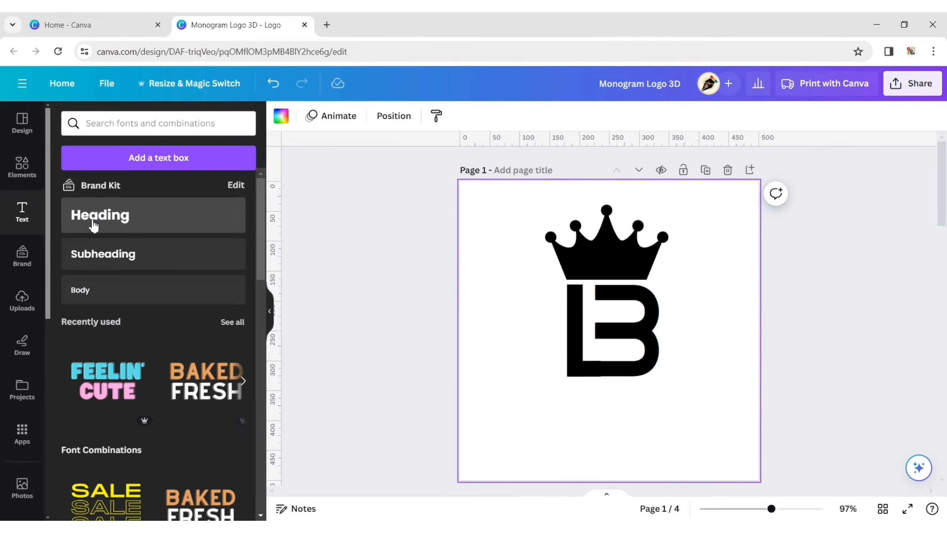
left_click(93, 220)
left_click(268, 321)
left_click_drag(510, 374, 508, 450)
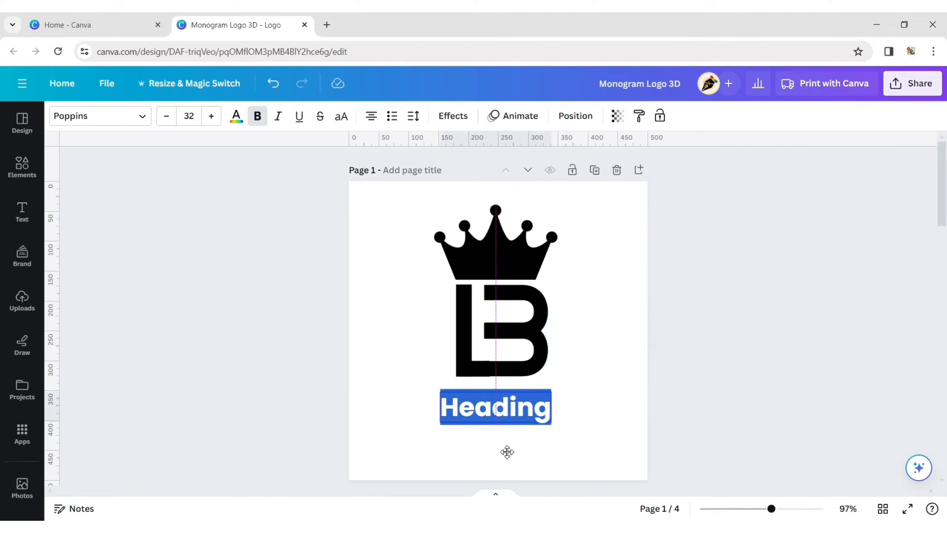
Step: Replace the heading text with "La Banquet" and set its font to Horizon
left_click(509, 407)
double_click(510, 406)
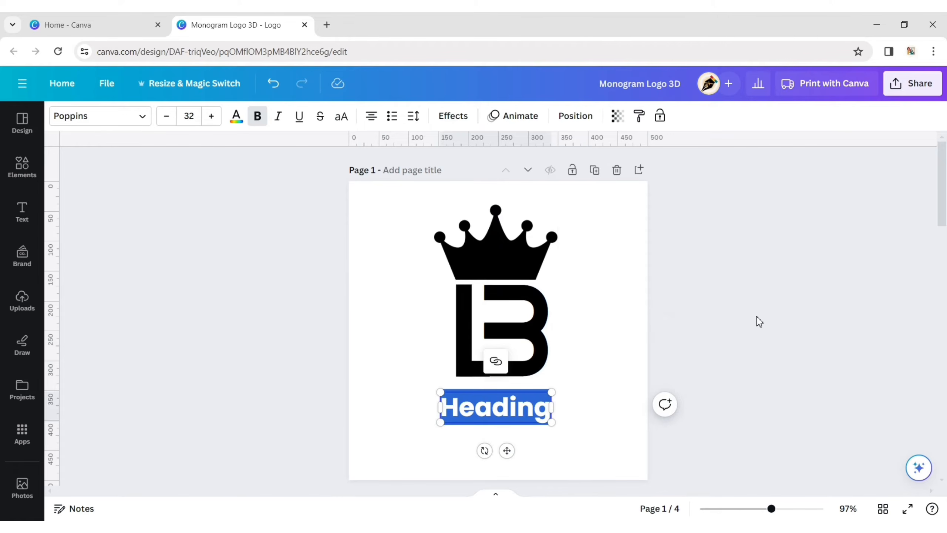
type("a Banquet")
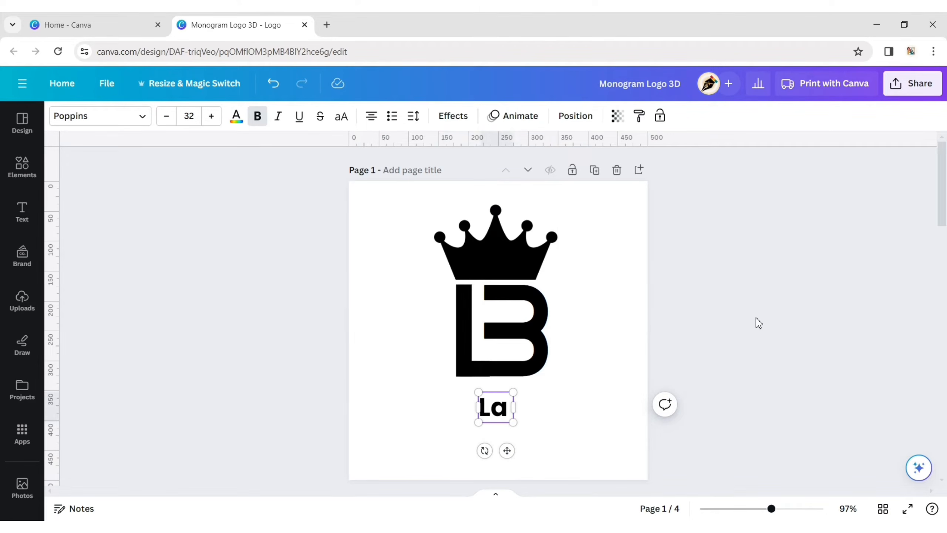
left_click(139, 119)
left_click(129, 237)
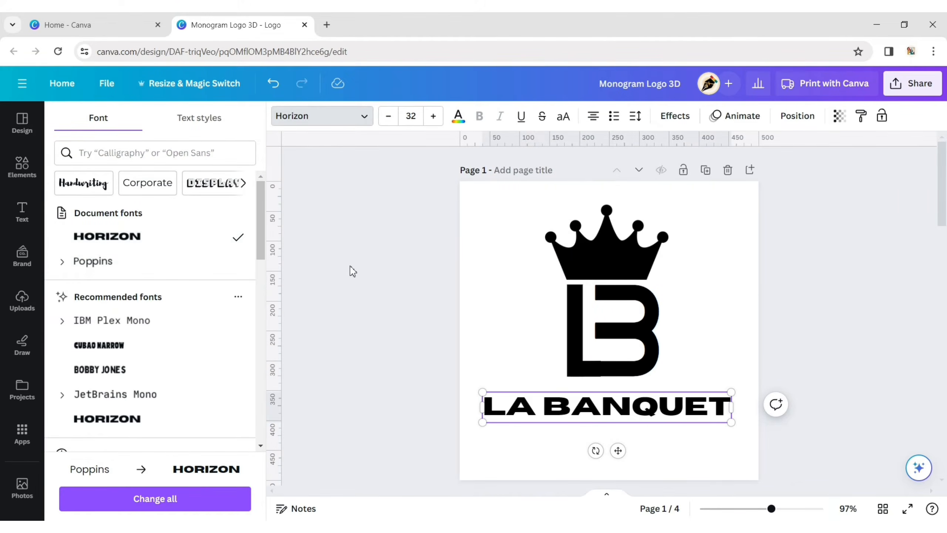
Step: Nudge the La Banquet heading slightly up and to the right, closer beneath the LB monogram
left_click(350, 271)
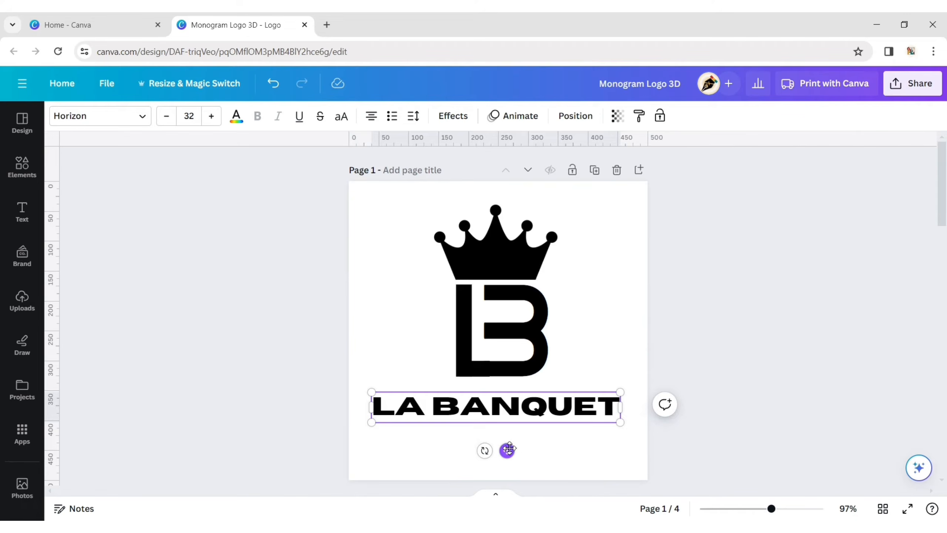
left_click_drag(507, 450, 514, 444)
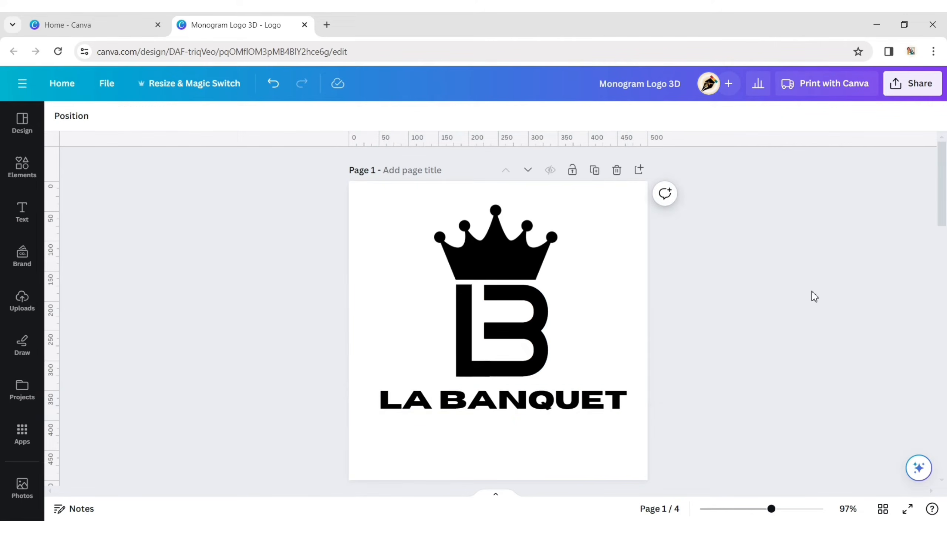
left_click(524, 356)
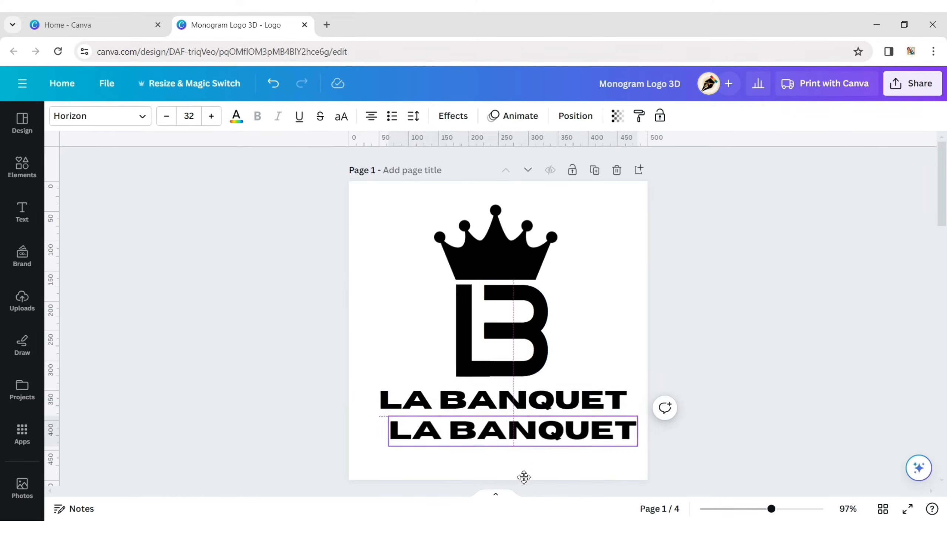
Step: Place a duplicate of the La Banquet heading directly below the original and set its font to Poppins at size 15
left_click_drag(522, 476, 512, 474)
left_click(153, 116)
left_click(93, 261)
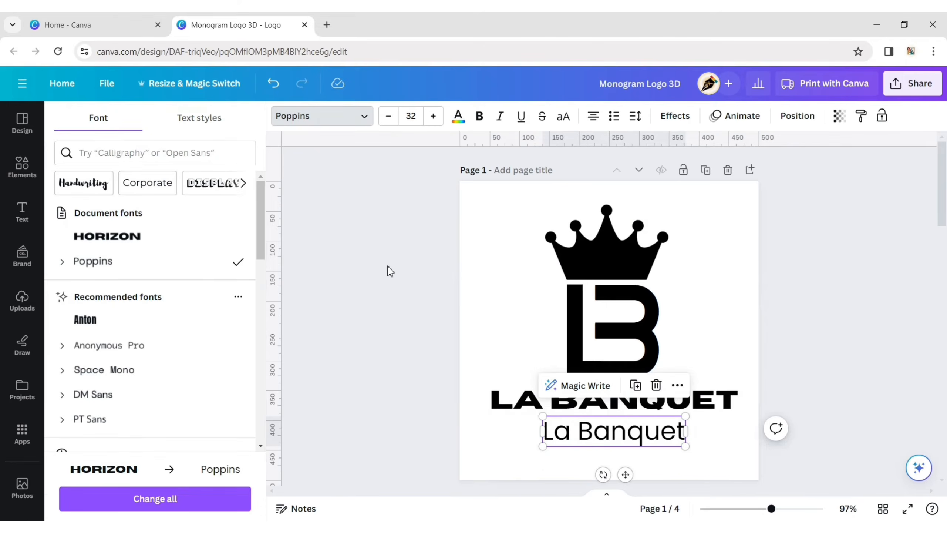
left_click(196, 119)
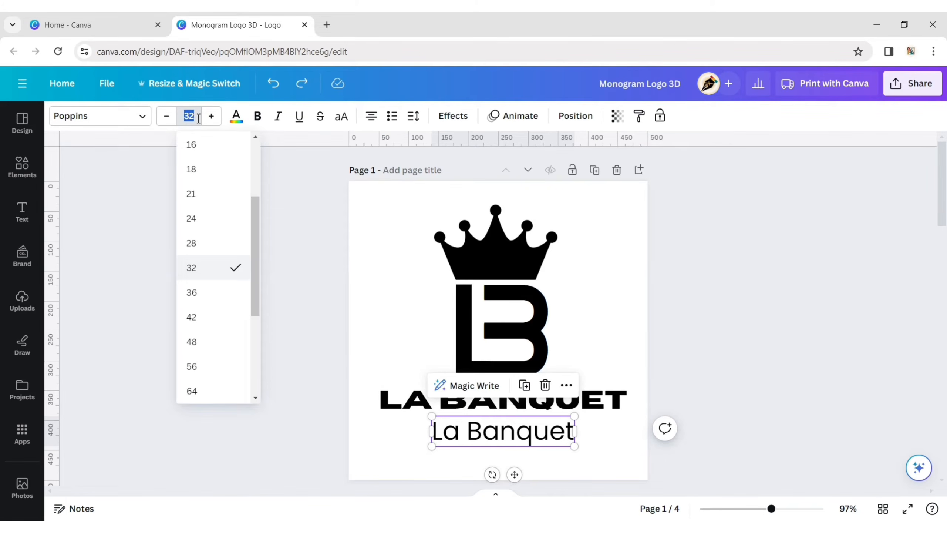
type("15")
key("Return")
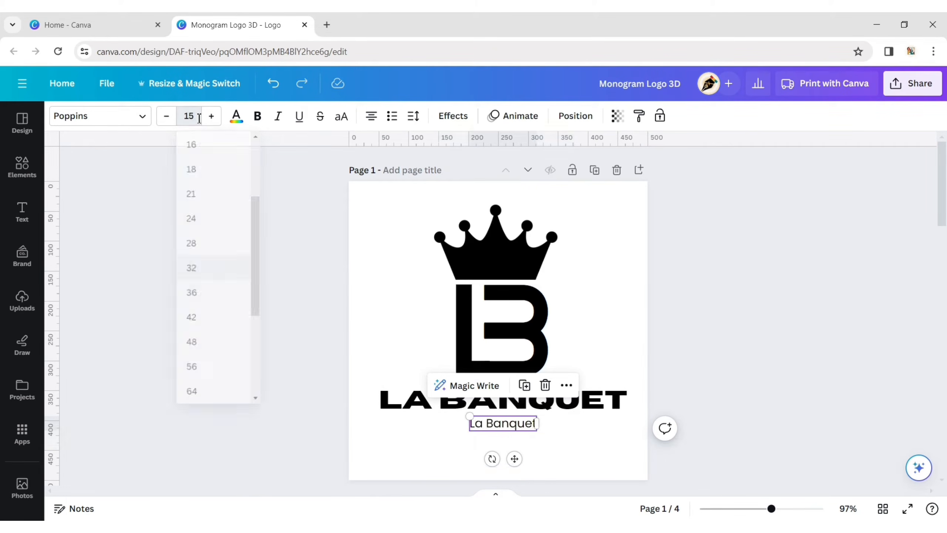
Step: Replace the text of the small Poppins copy with the tagline "Experience Festivals with Royal Grandeur!"
double_click(505, 426)
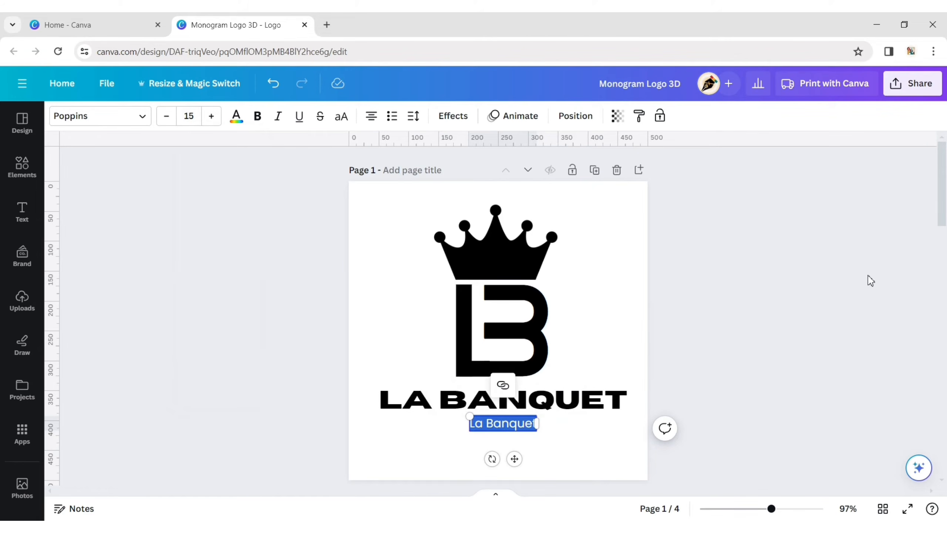
type("Exp")
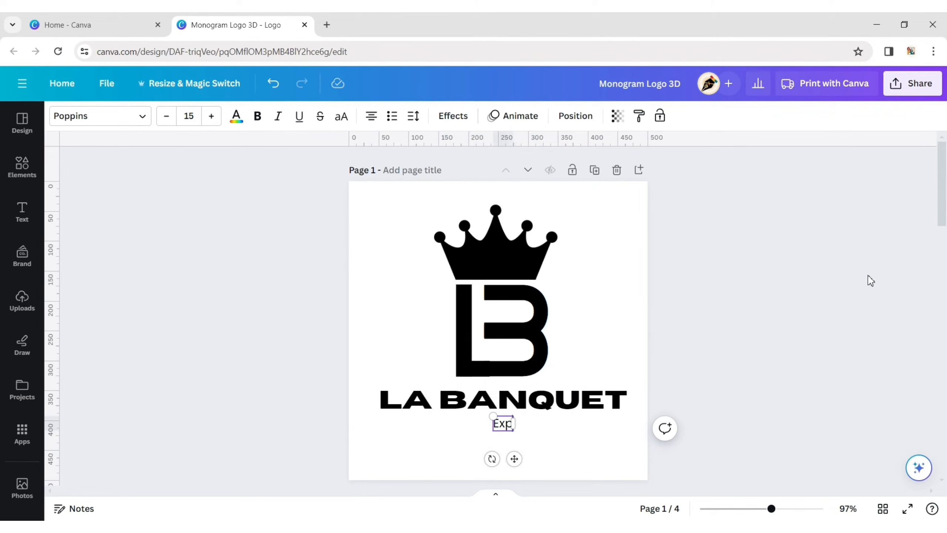
type("erience")
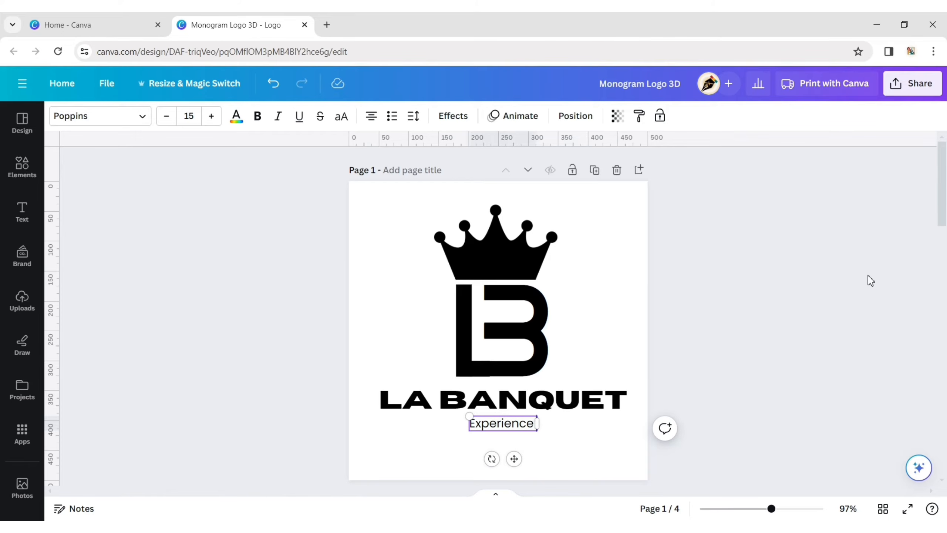
type(" Festiva")
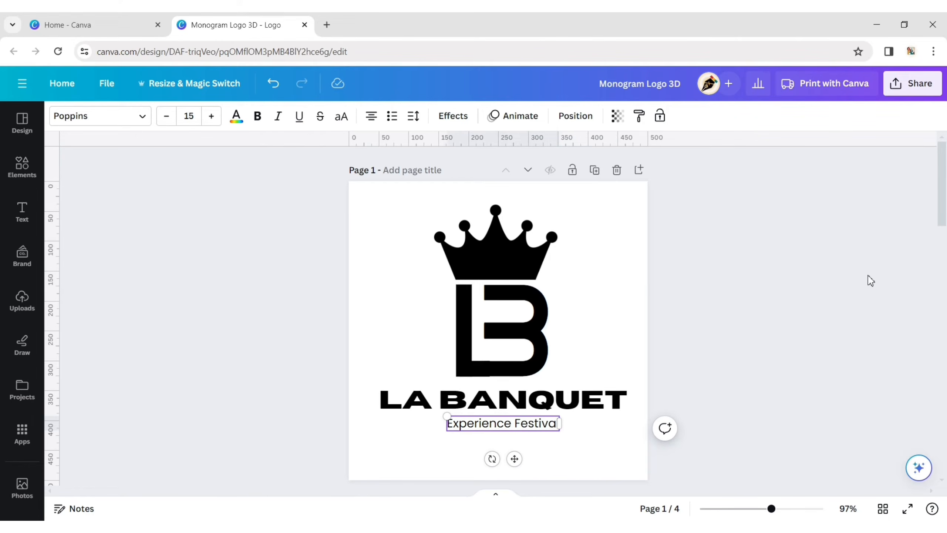
type("ls with")
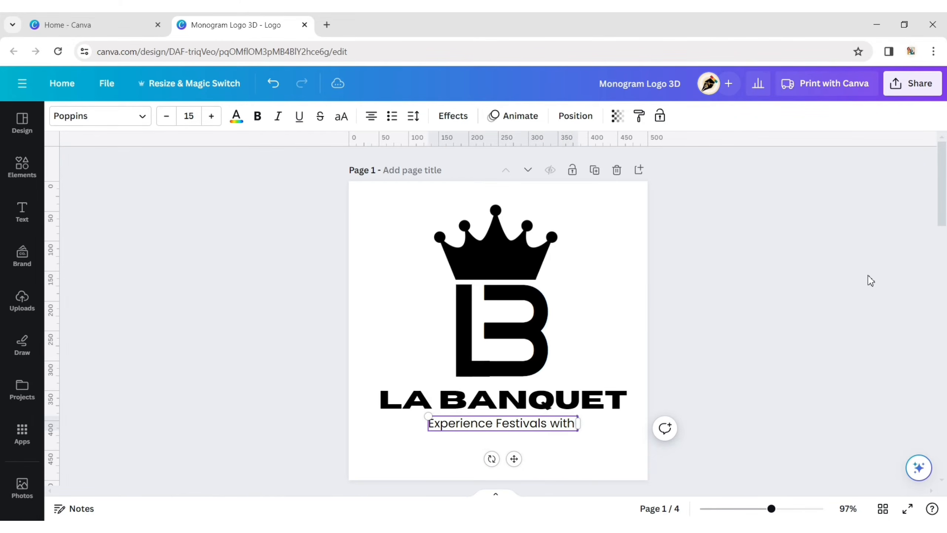
type(" Royal")
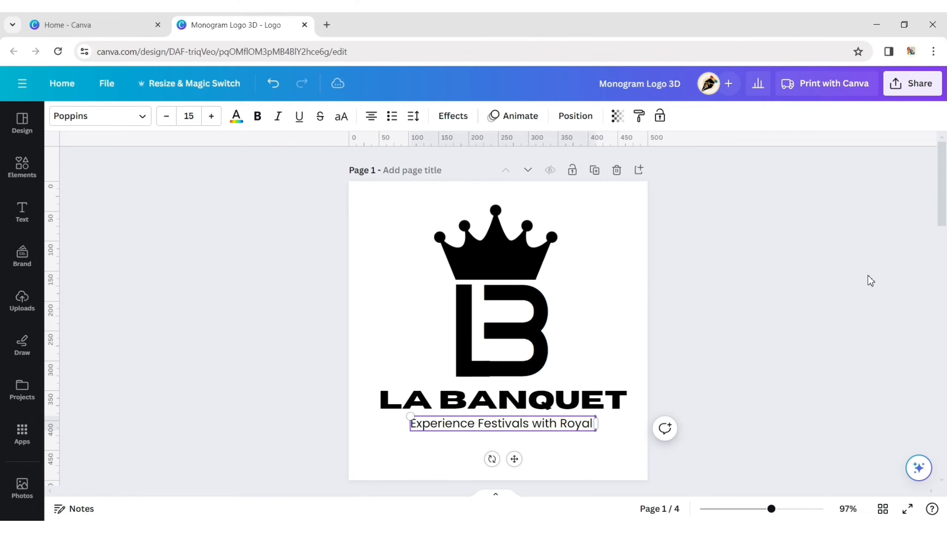
type(" Grond")
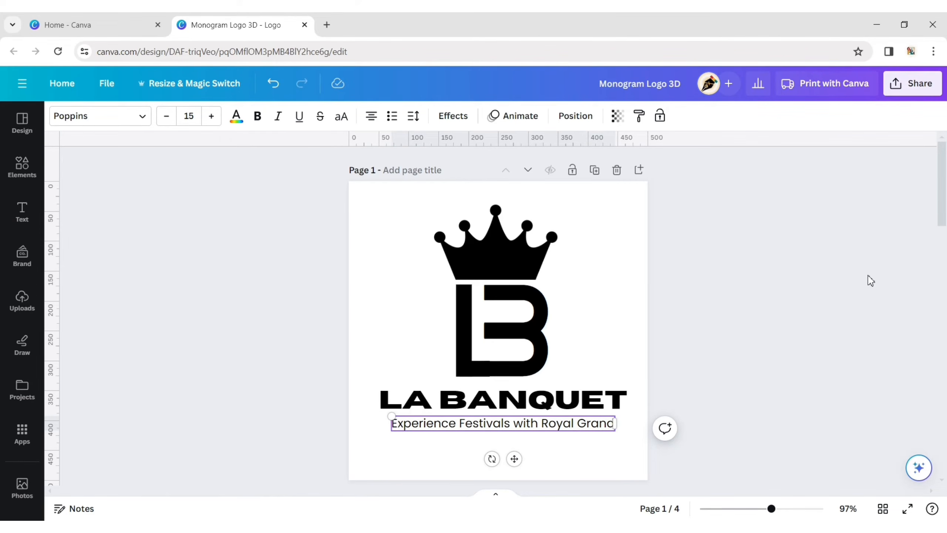
type("eur")
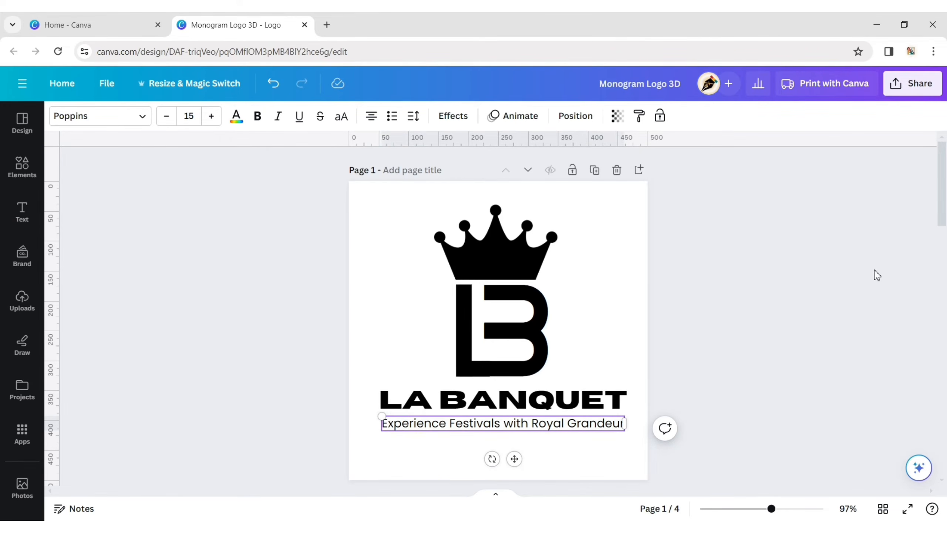
type("!")
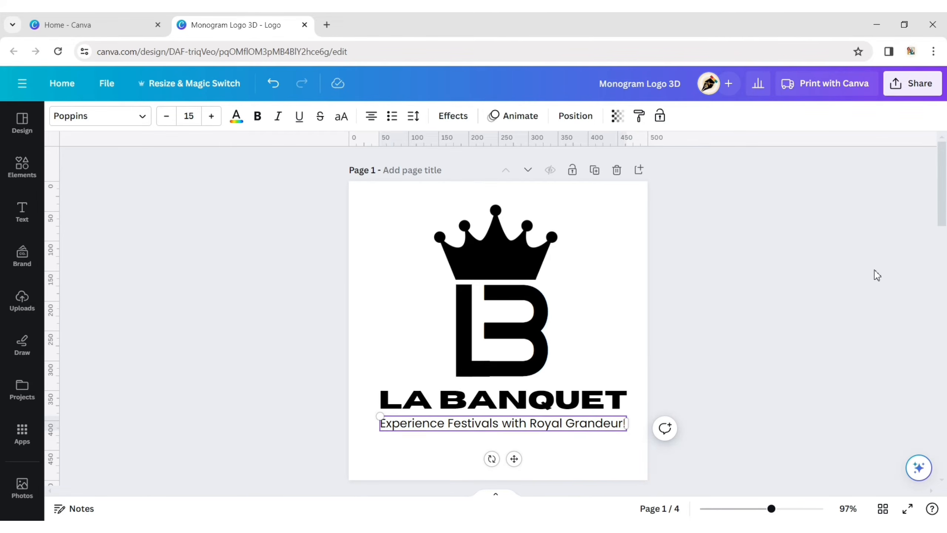
left_click(756, 295)
Step: Recolour the crown and the La Banquet heading in the golden document colour #e4a22a
left_click(517, 250)
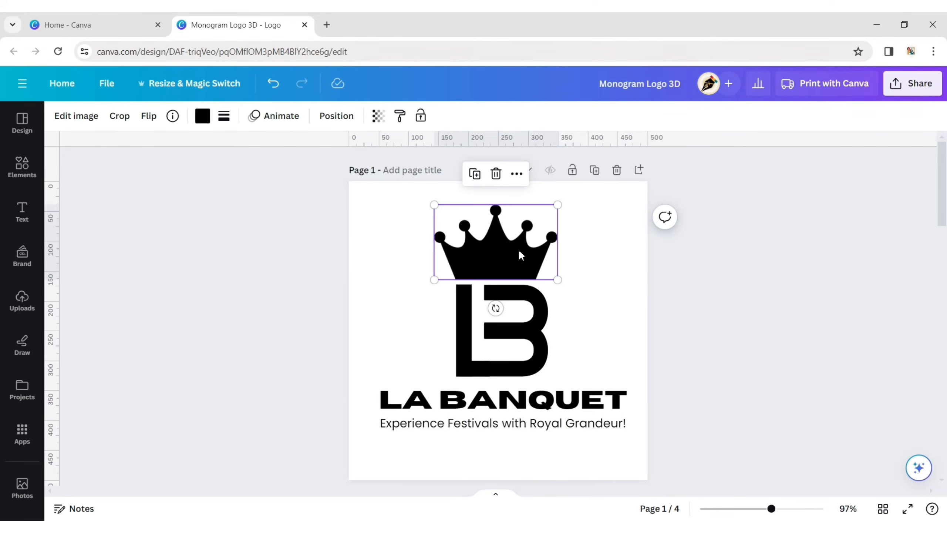
left_click(202, 115)
left_click(202, 190)
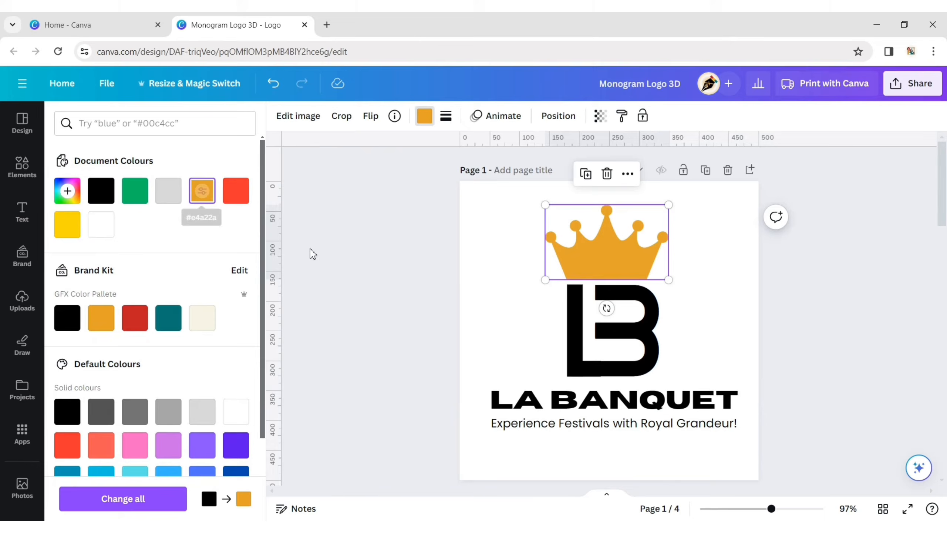
left_click(547, 403)
left_click(239, 119)
left_click(200, 193)
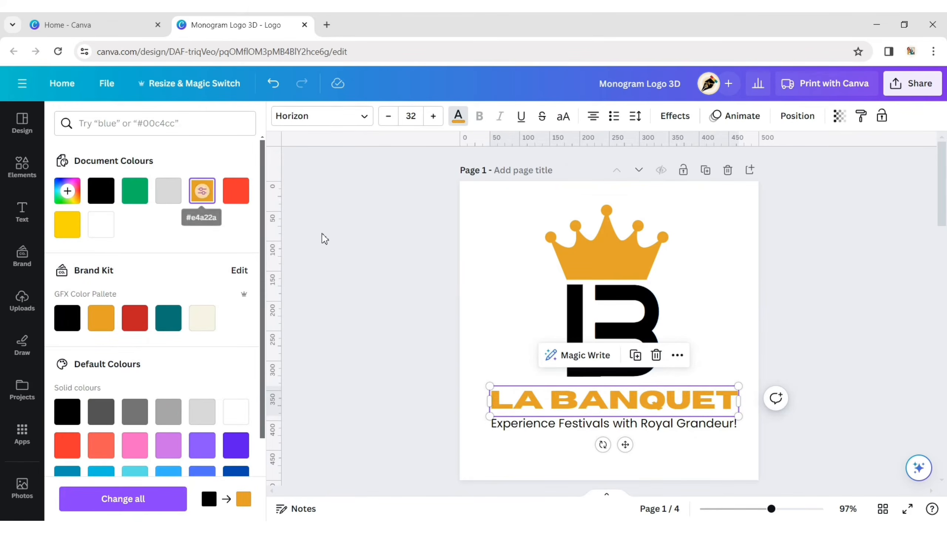
Step: Recolour the monogram's vertical bar and both rotated U letters in the green document colour #00bf63
left_click(462, 314)
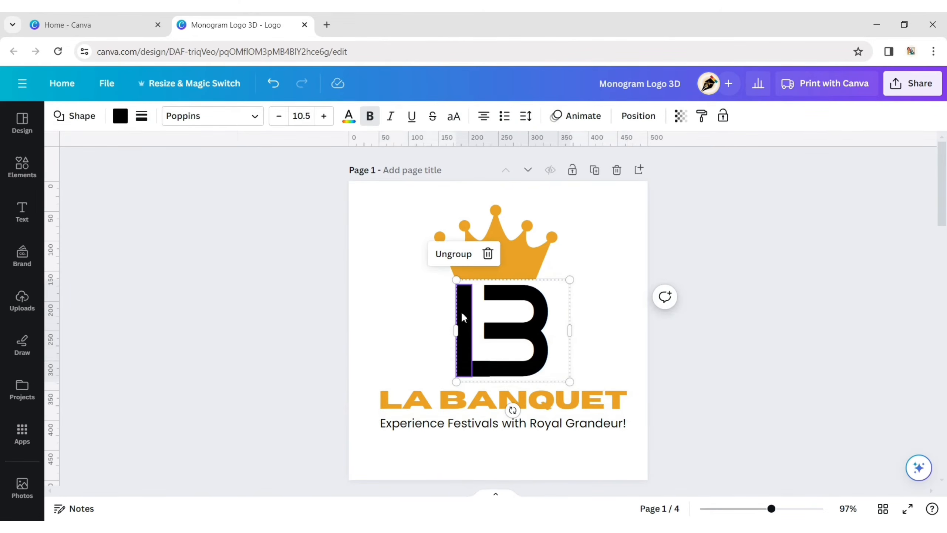
left_click(120, 115)
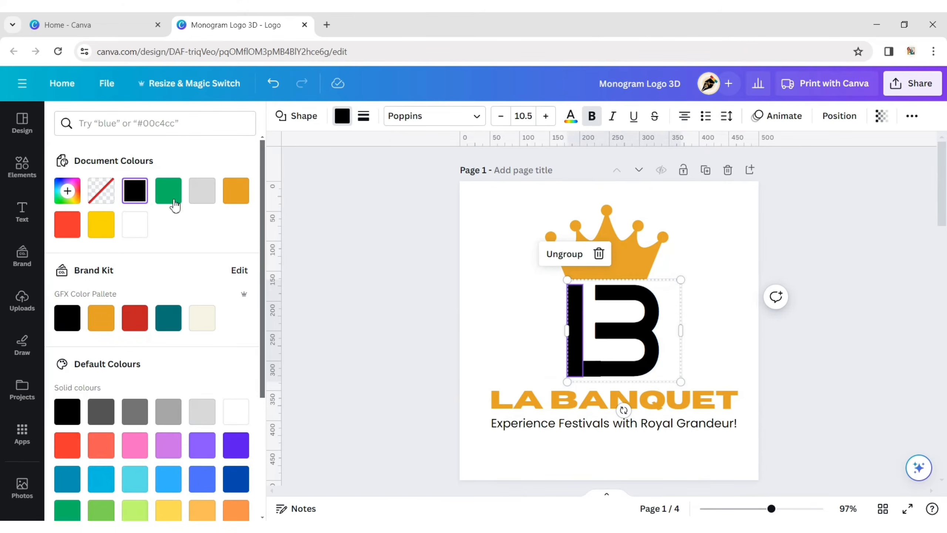
left_click(167, 189)
left_click(563, 327)
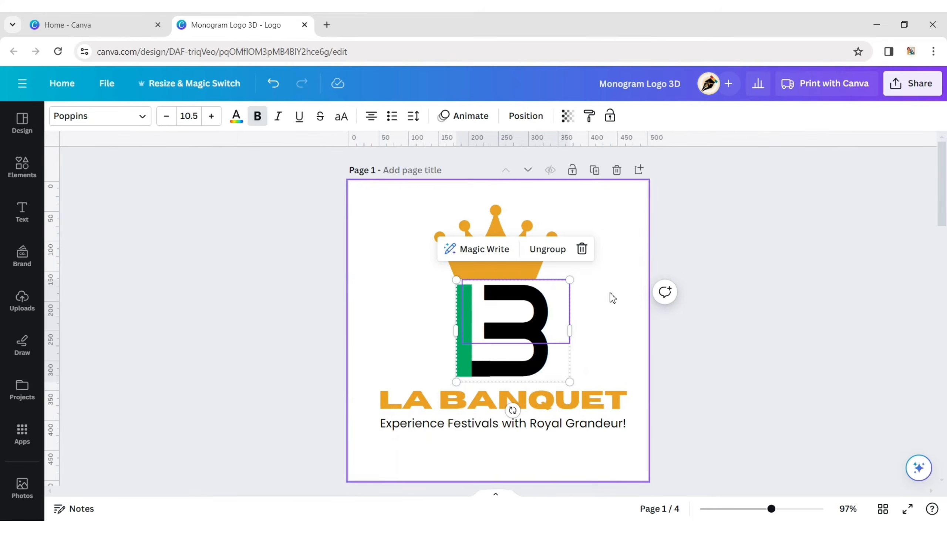
left_click(236, 115)
left_click(134, 190)
left_click(599, 365)
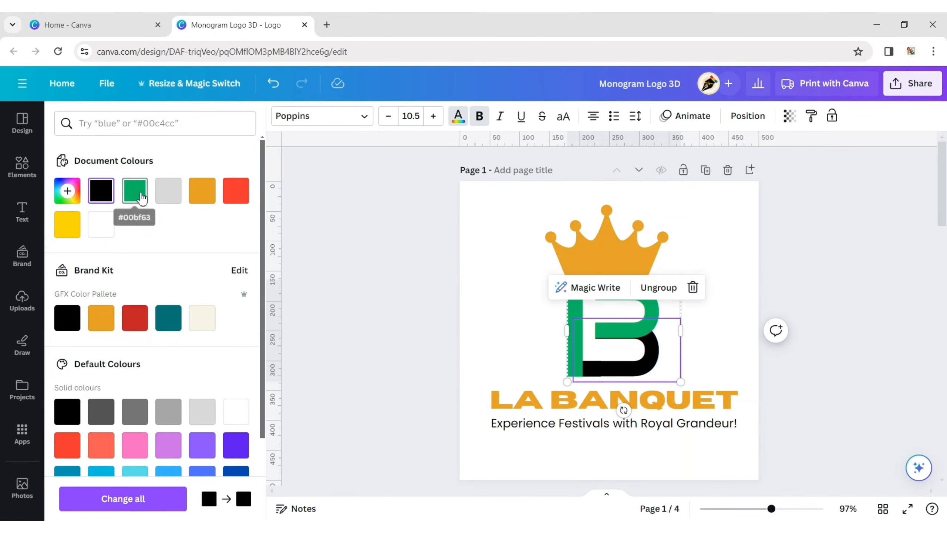
left_click(135, 190)
left_click(587, 374)
left_click(796, 330)
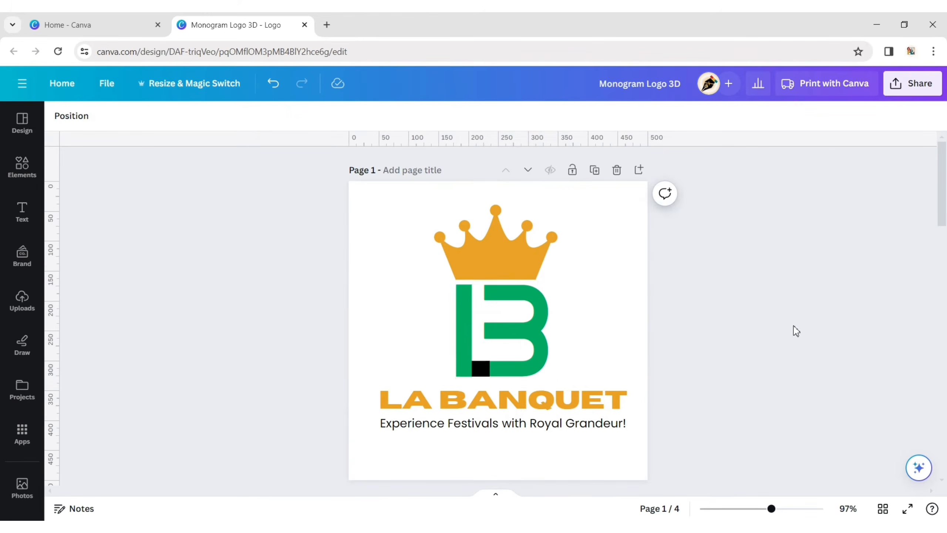
Step: Recolour the short black bar at the monogram's base in the same green as the letters
left_click(480, 368)
left_click(121, 116)
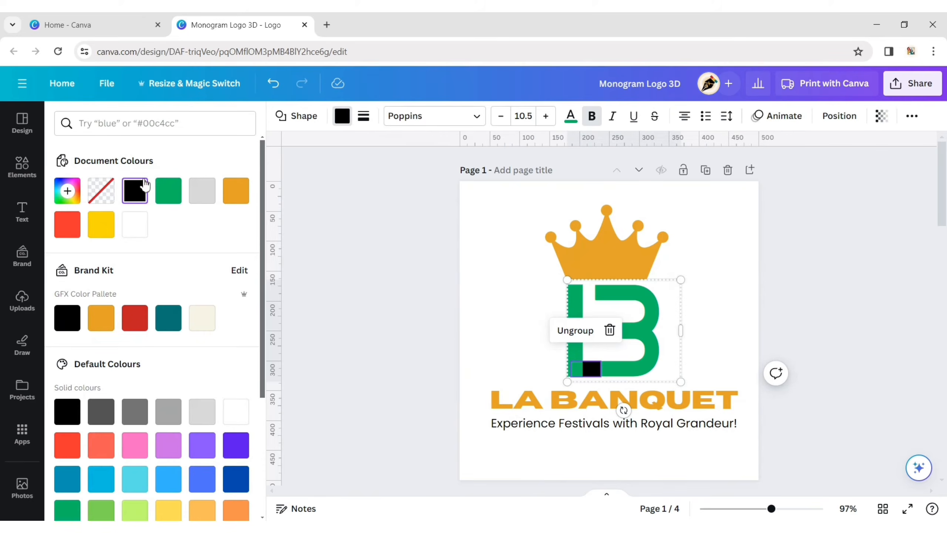
left_click(167, 190)
Step: Change the tagline text below La Banquet to the same green as the monogram
left_click(492, 425)
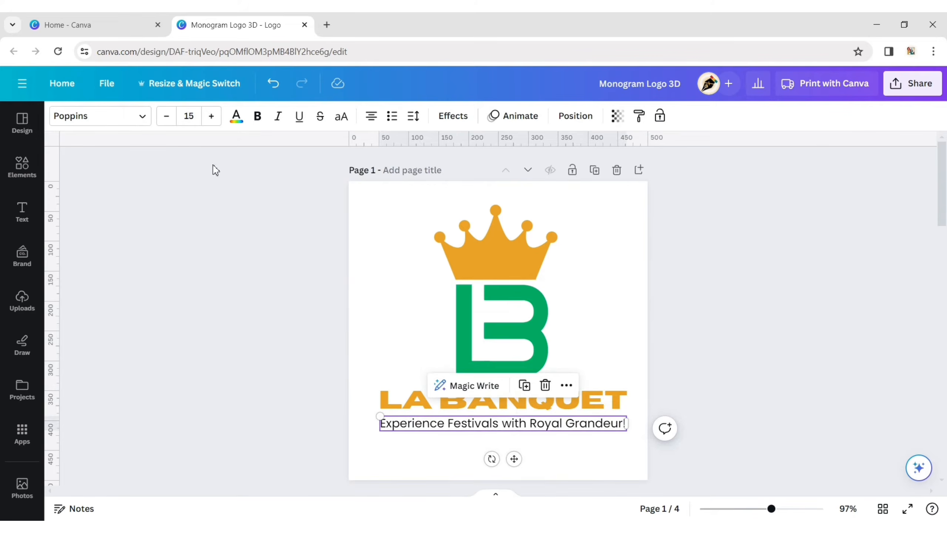
left_click(236, 116)
left_click(135, 190)
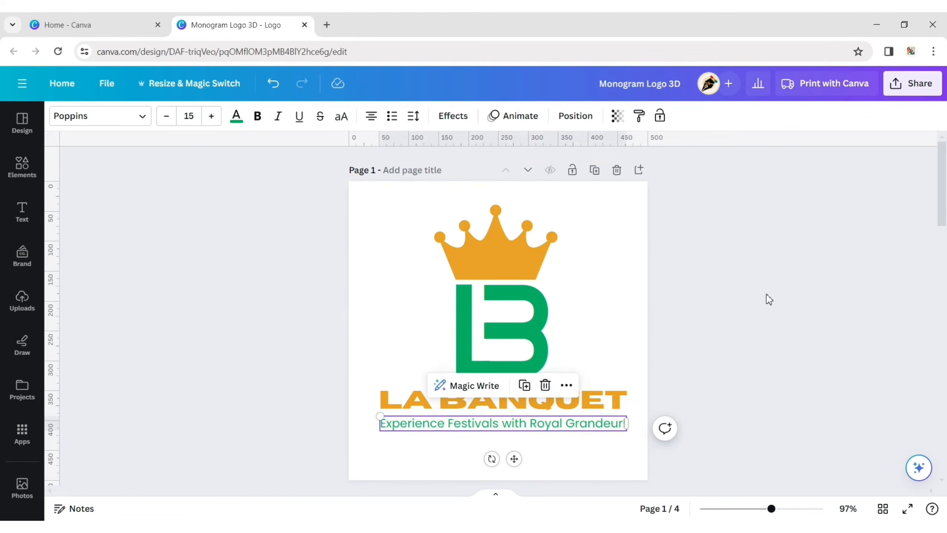
left_click(769, 299)
Step: Group the crown, the LB monogram, the La Banquet heading and the tagline together
left_click(501, 250)
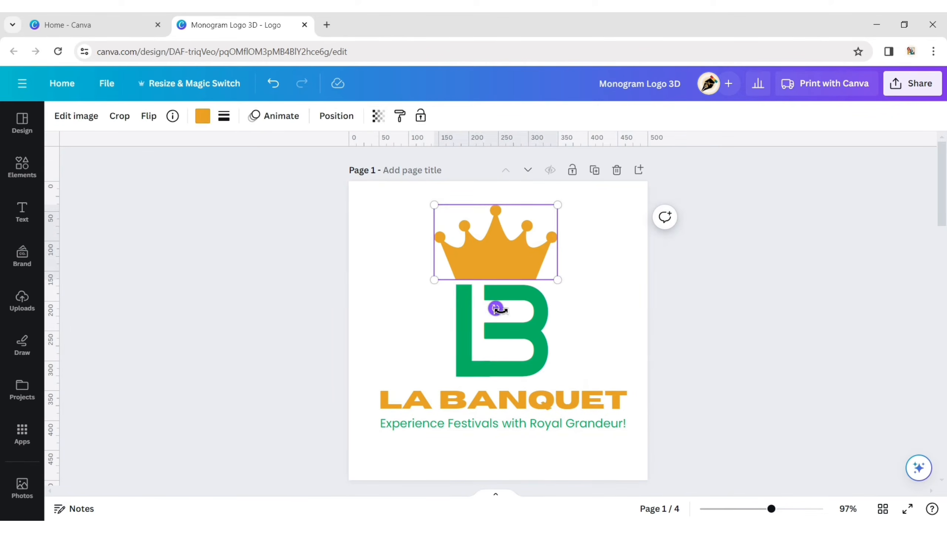
left_click(514, 317, "shift")
left_click(509, 397, "shift")
left_click(518, 426, "shift")
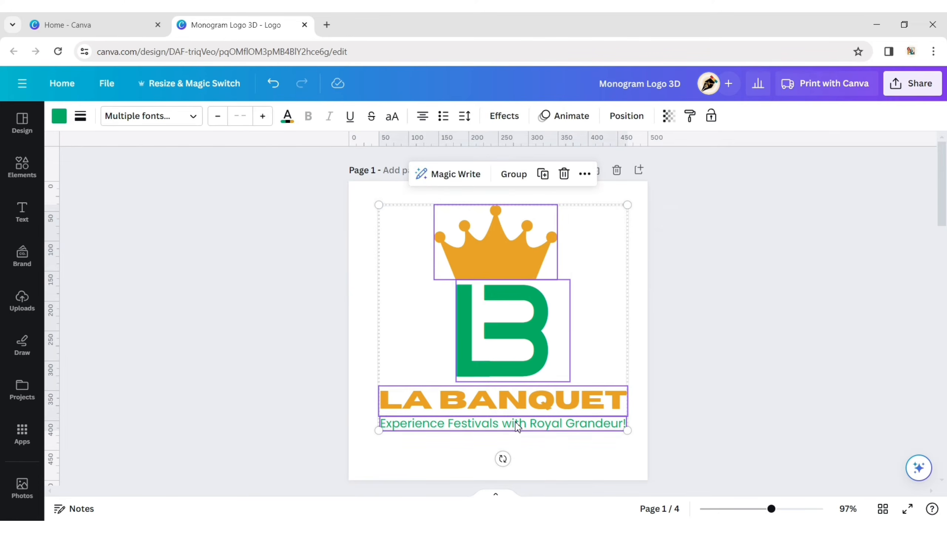
left_click(514, 174)
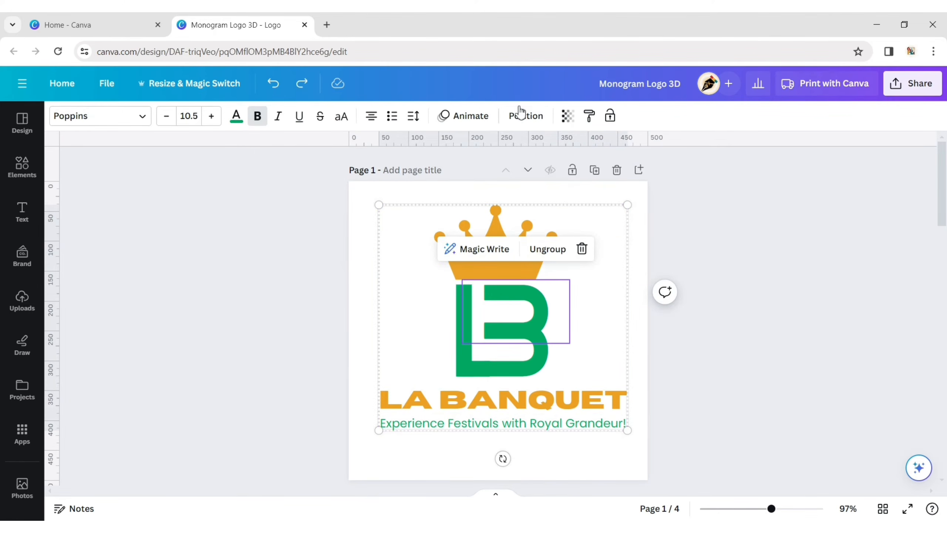
Step: Align the grouped logo to the middle and centre of the page
left_click(522, 116)
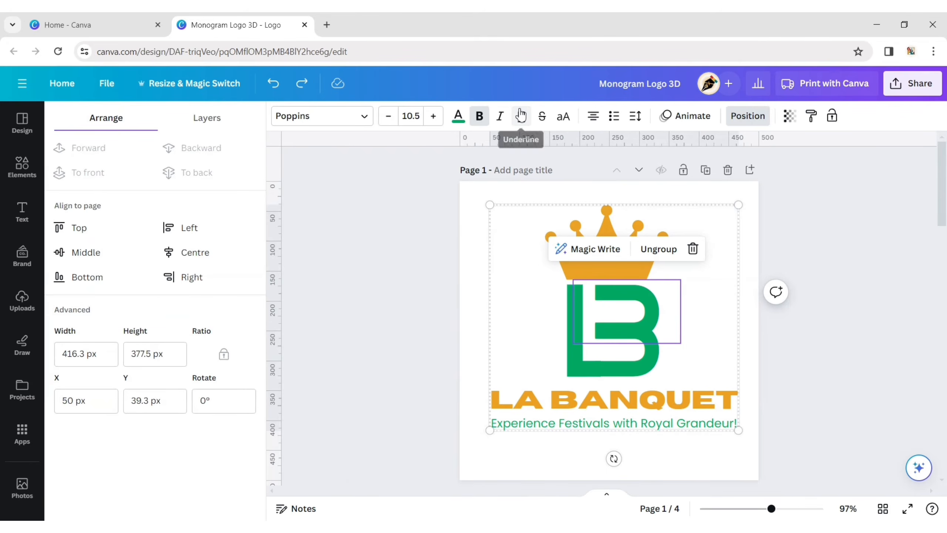
left_click(117, 261)
left_click(184, 253)
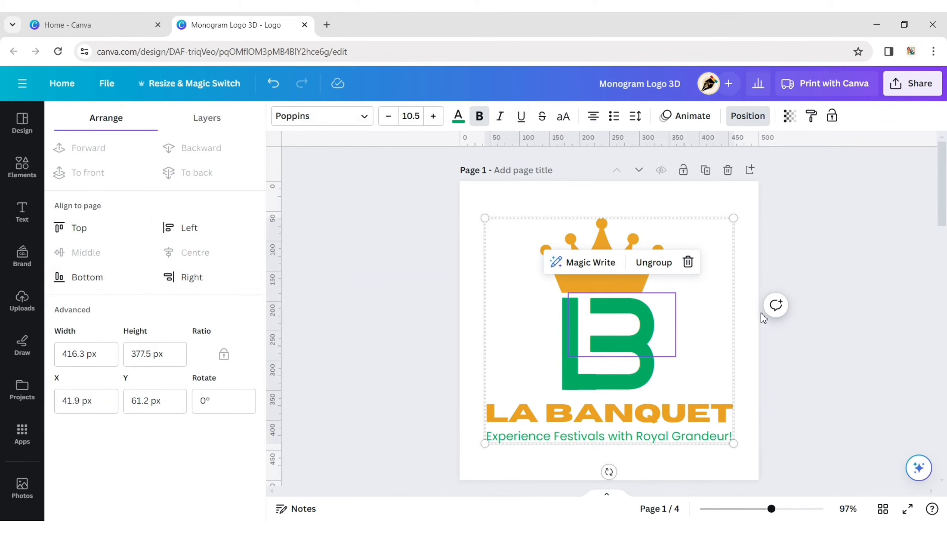
left_click(865, 281)
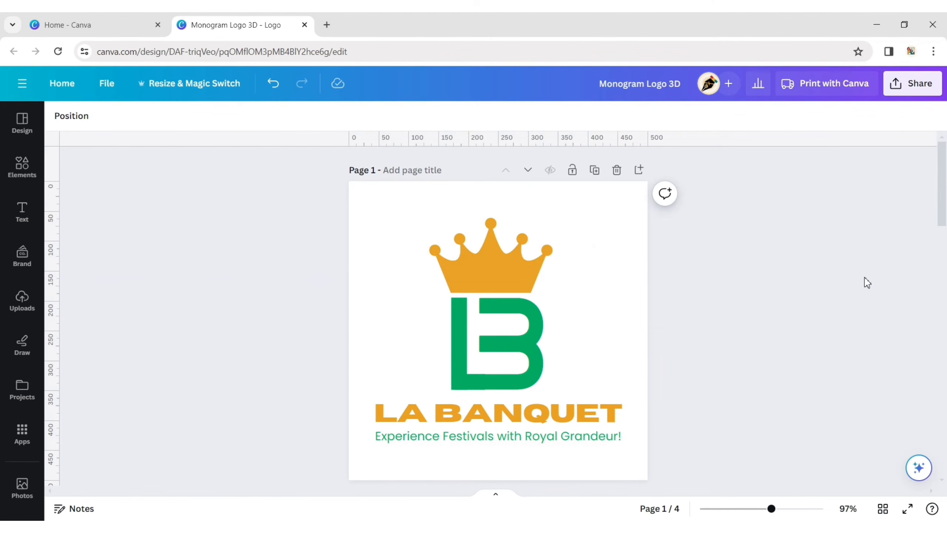
Step: Download page 1 as a PNG with a transparent background at size 1 (500 × 500 px)
left_click(909, 94)
left_click(902, 393)
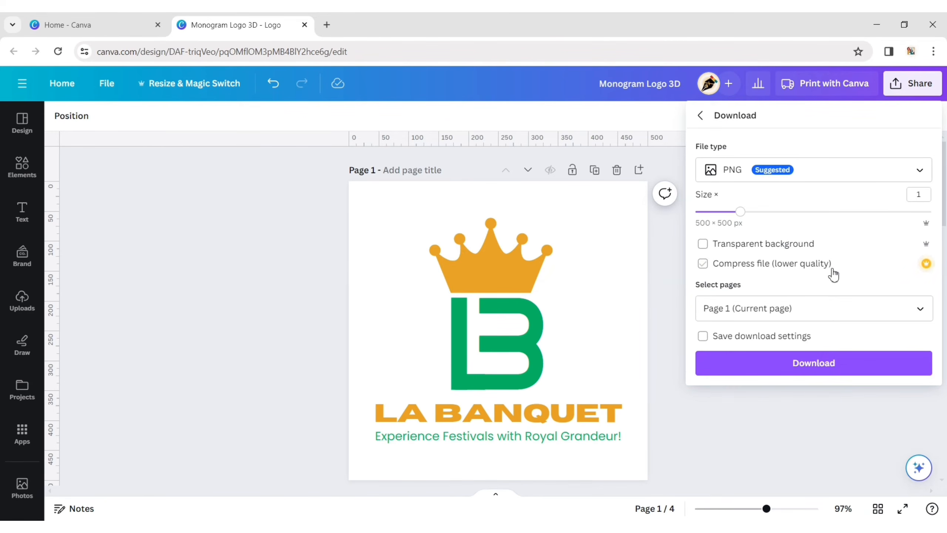
left_click(702, 246)
left_click(794, 365)
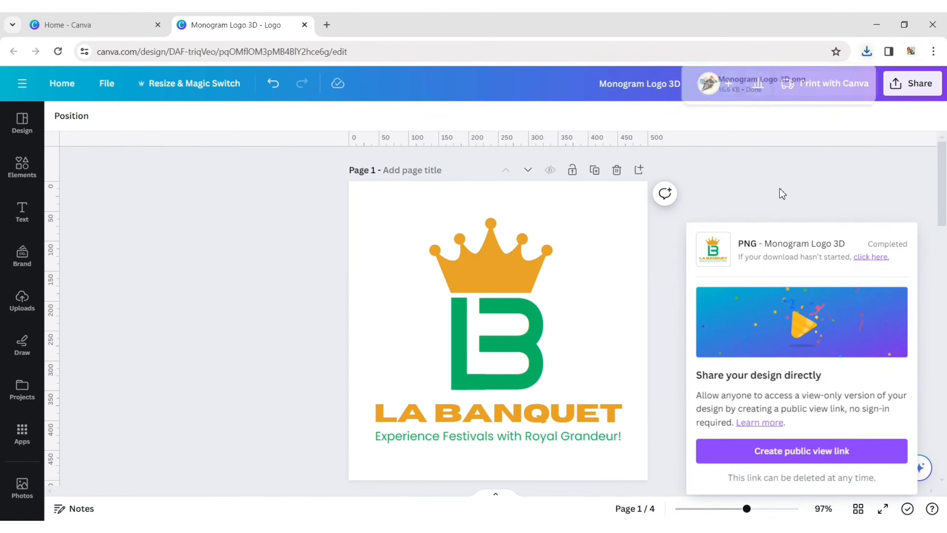
left_click(782, 194)
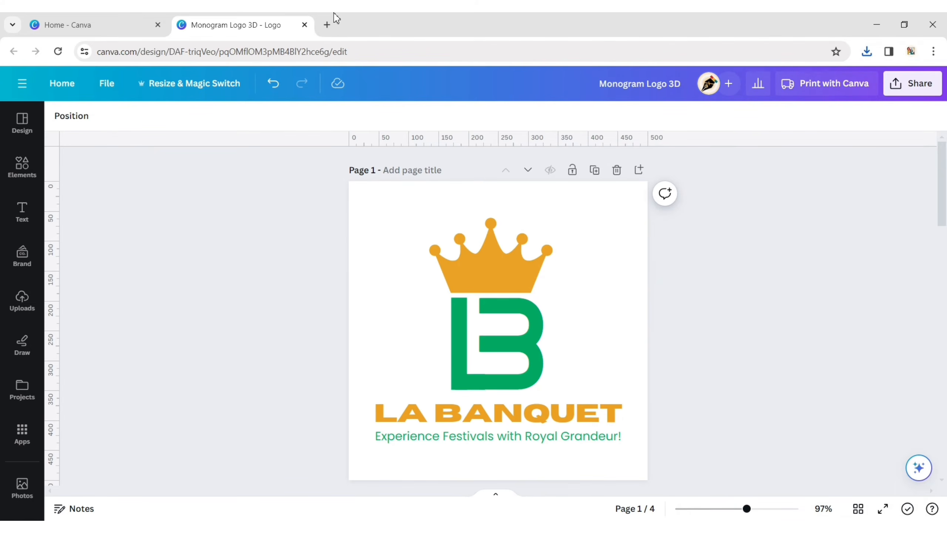
Step: Switch to Photopea by opening photopea.com in a new browser tab
left_click(328, 24)
type("Photop")
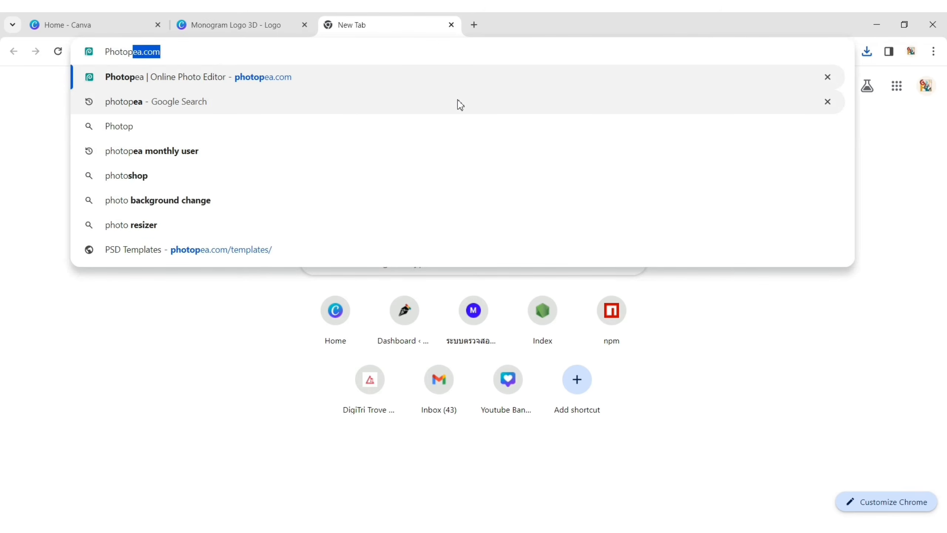
type("ea.com")
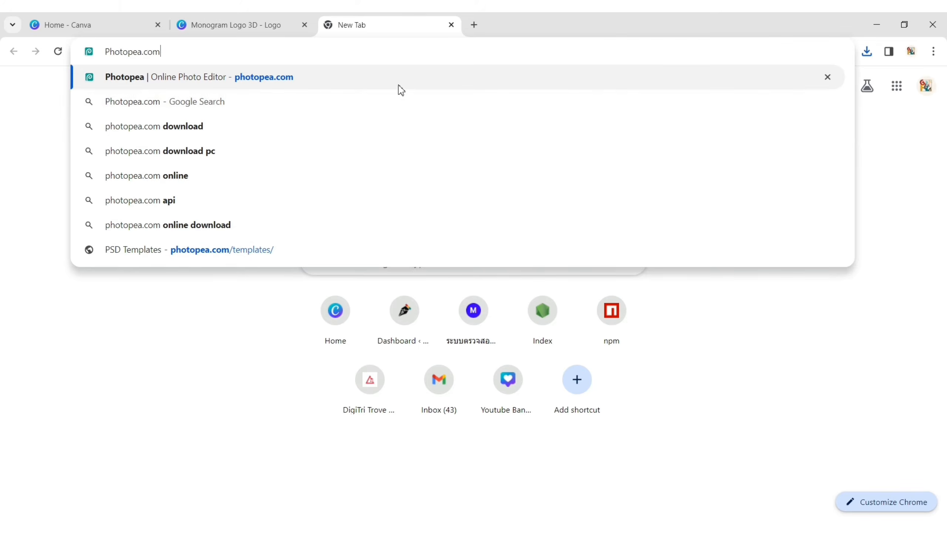
left_click(399, 88)
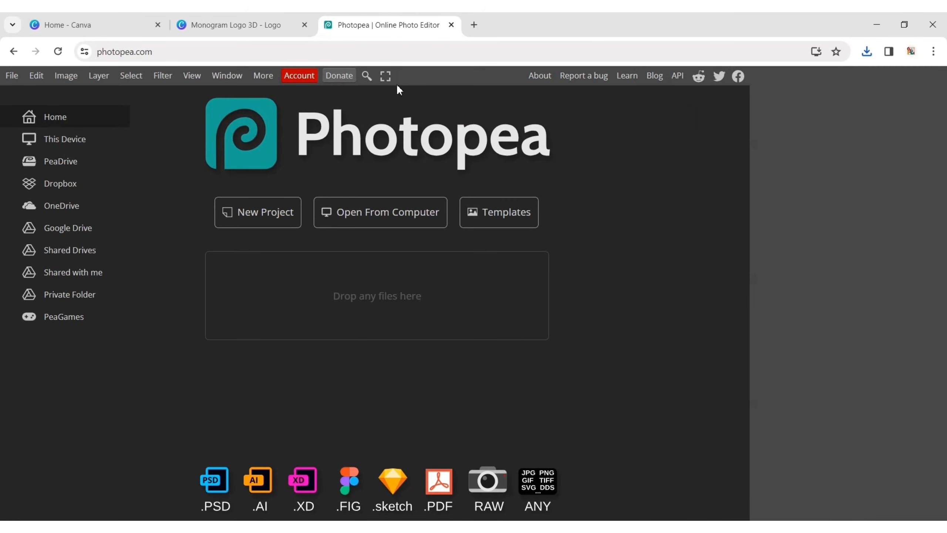
Step: Open the Black Wall 3D Logo Mockup from the Photopea templates for editing
left_click(501, 220)
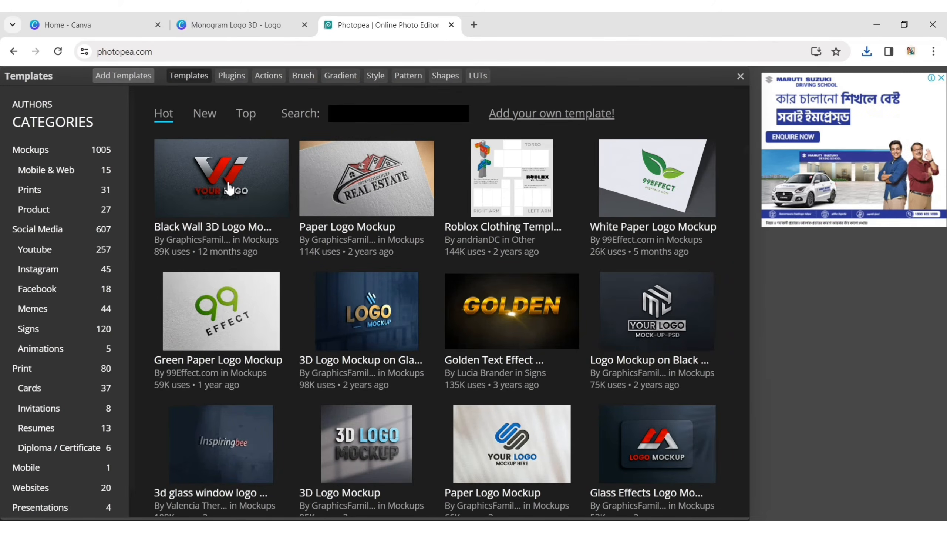
left_click(225, 185)
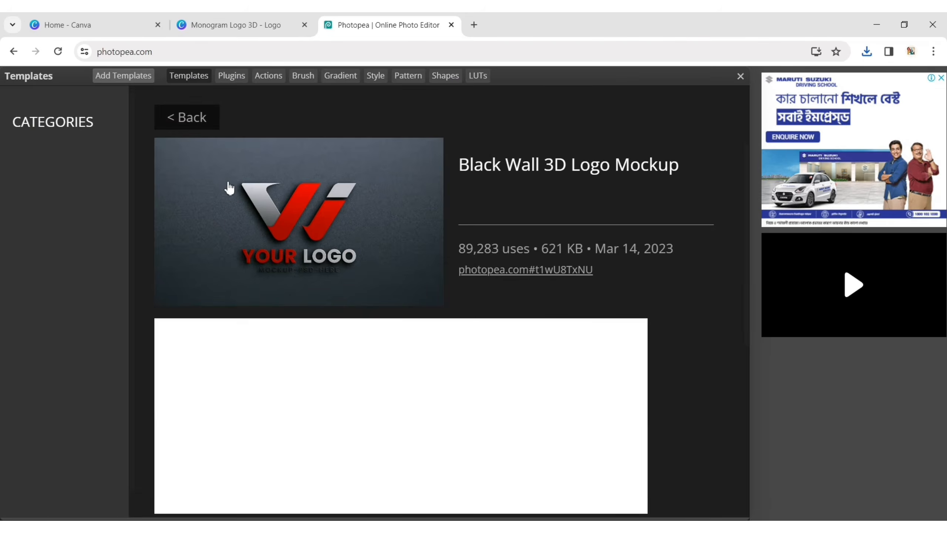
left_click(489, 270)
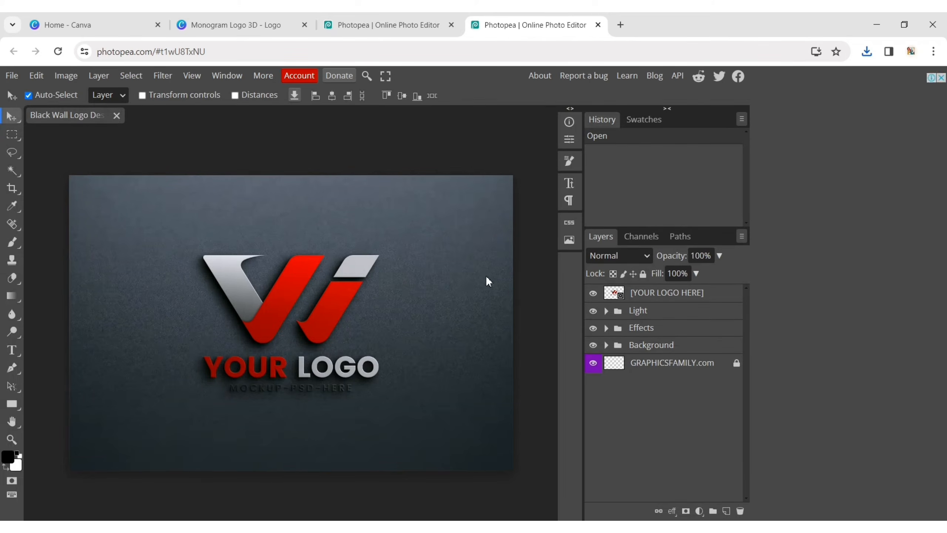
Step: Inside the [YOUR LOGO HERE] smart object, hide the Graphicsfamily 1 layer and place the downloaded Monogram Logo 3D image
double_click(616, 295)
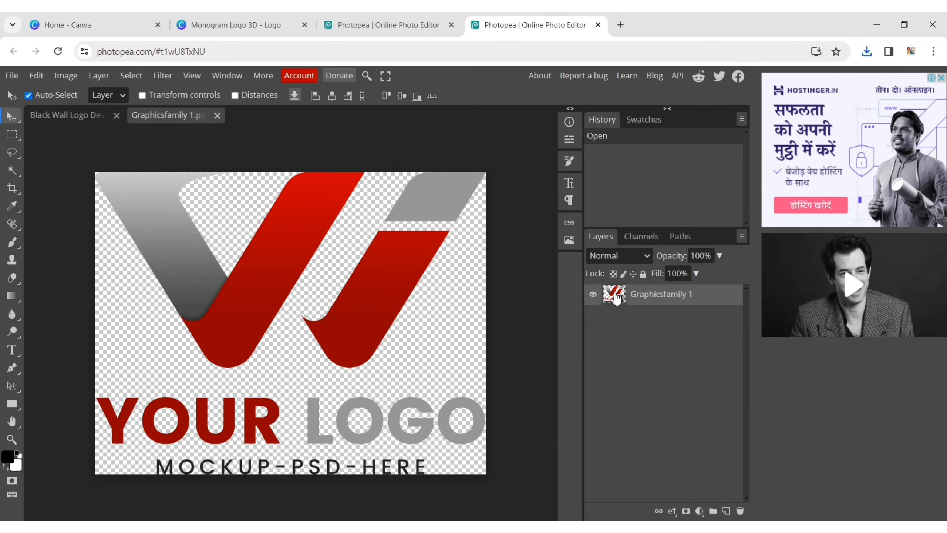
left_click(593, 295)
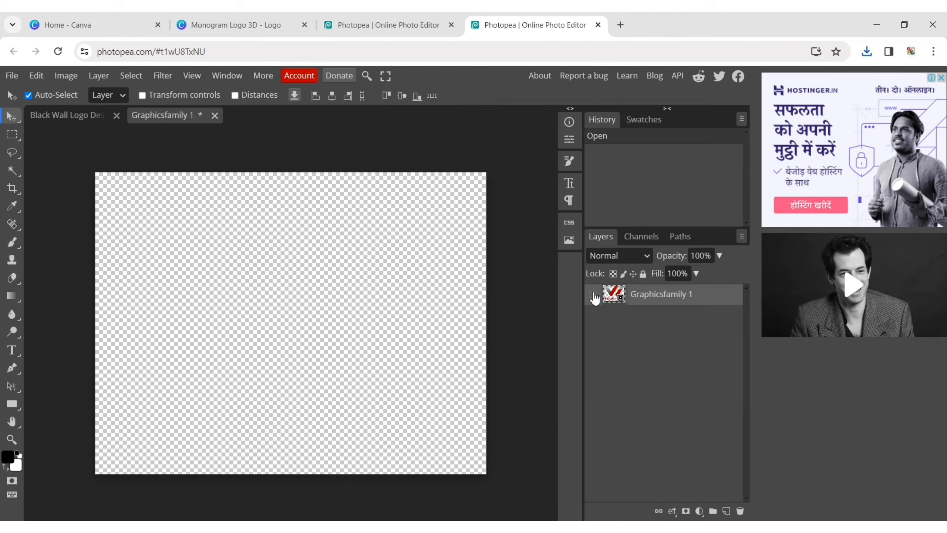
left_click(867, 51)
left_click_drag(797, 116, 335, 261)
left_click(859, 79)
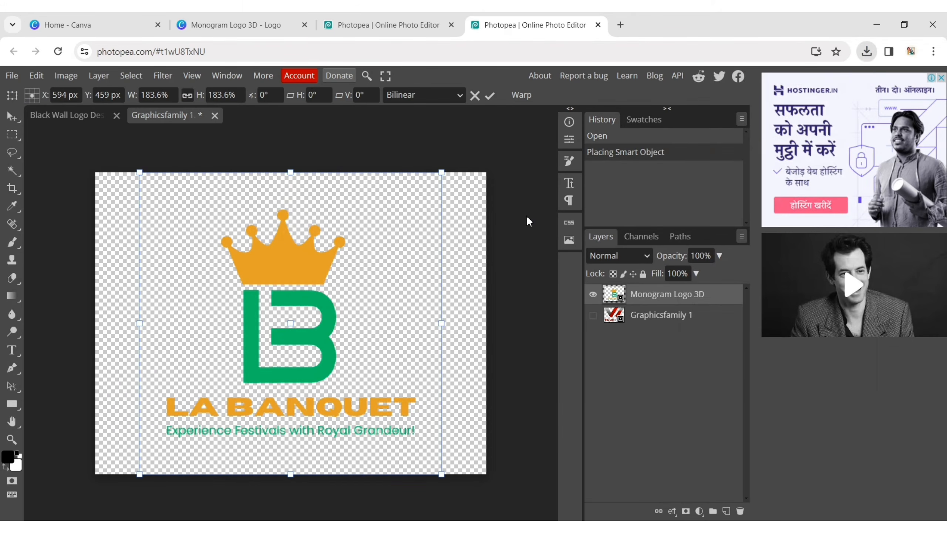
Step: Save the smart object with the placed logo and return to the Black Wall Logo mockup document
left_click(11, 77)
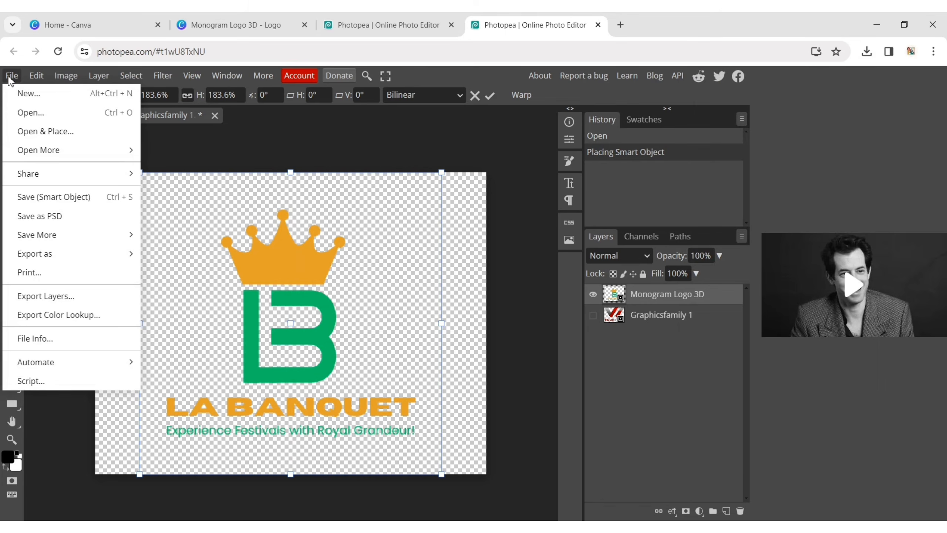
left_click(58, 197)
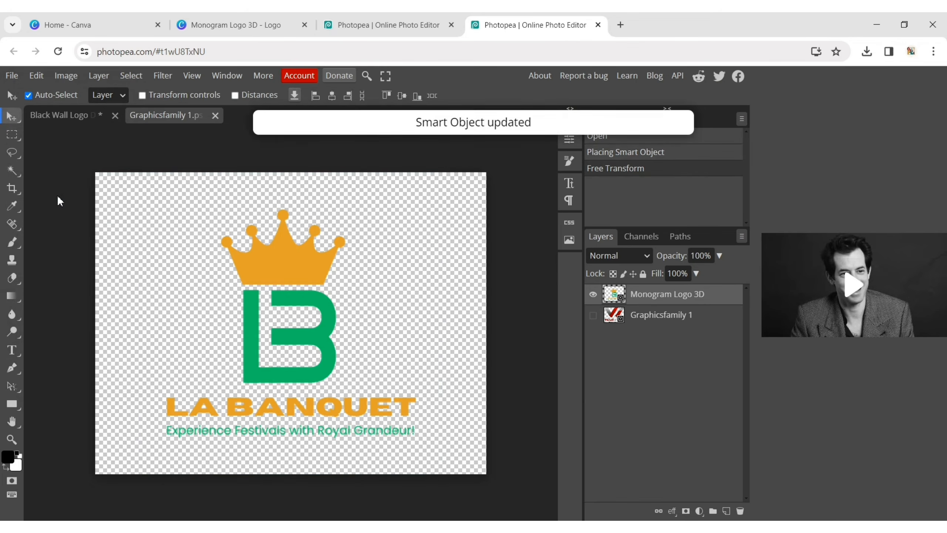
left_click(52, 116)
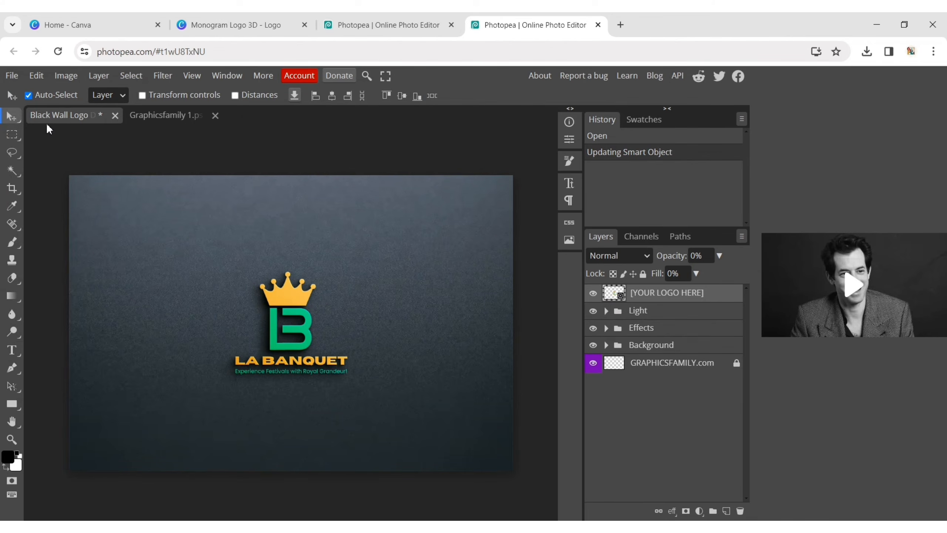
Step: Export the Black Wall Logo mockup as a 1350 × 900 px PNG at 100% quality
left_click(17, 76)
mouse_move(67, 258)
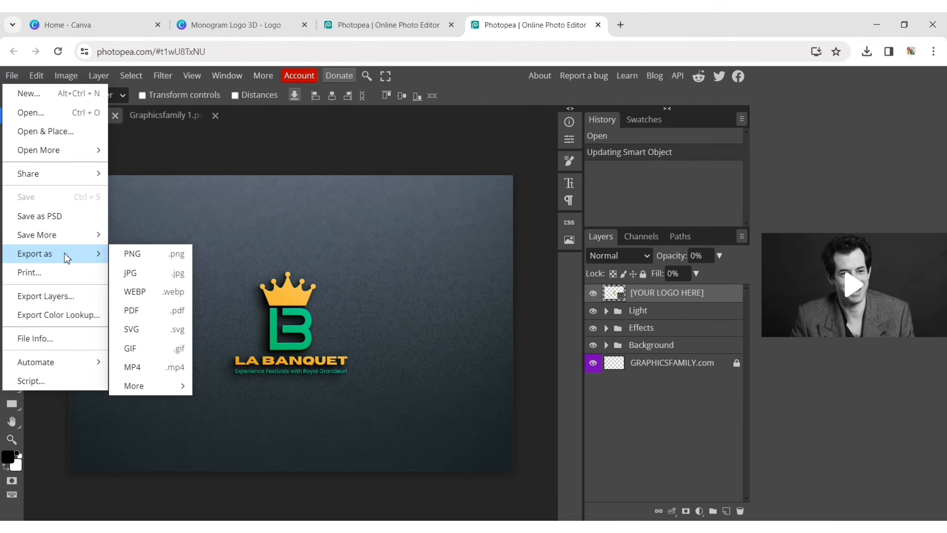
left_click(160, 257)
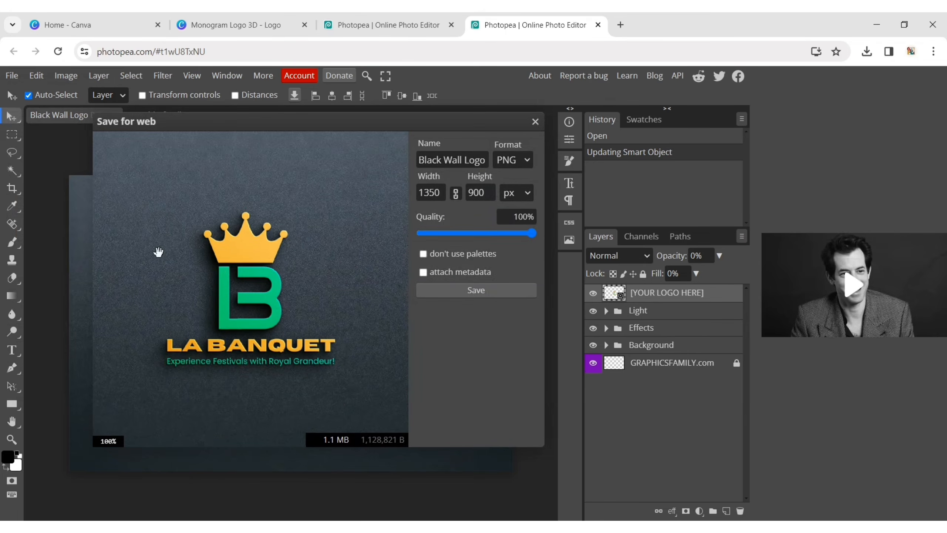
left_click(455, 295)
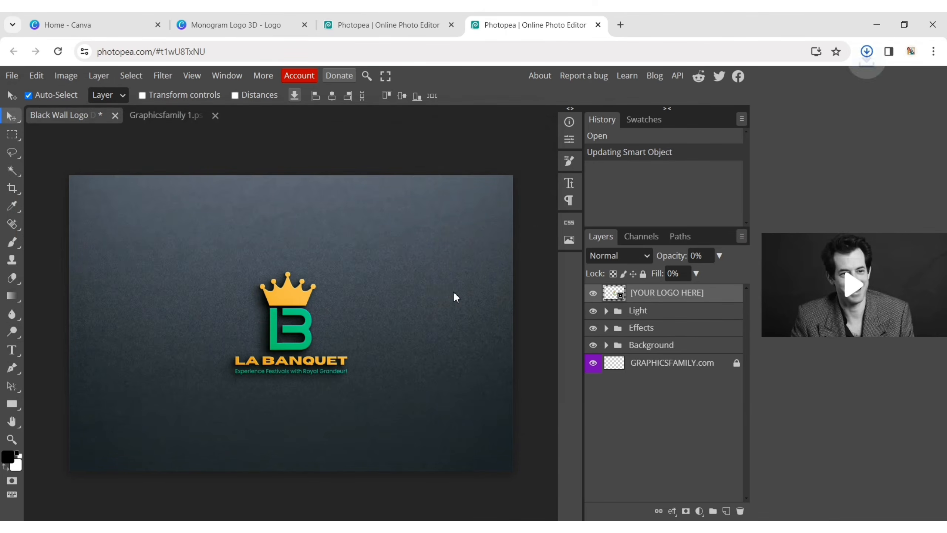